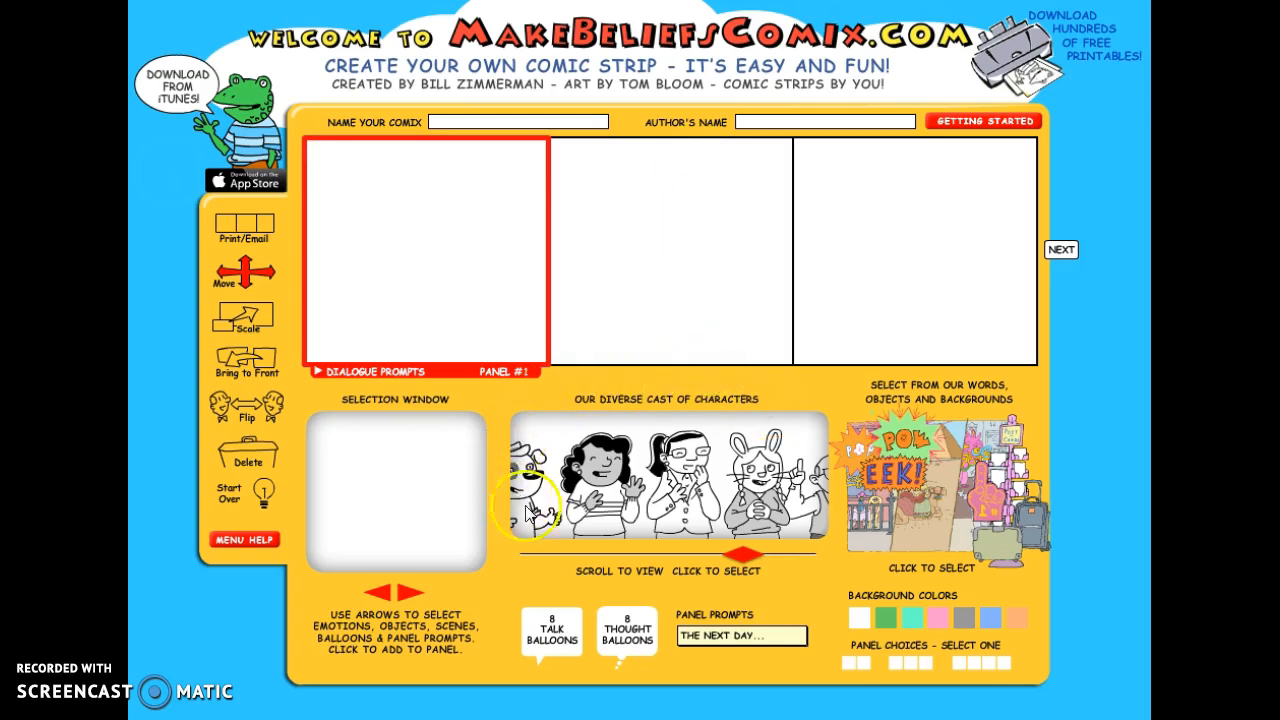
# - Add the curly-haired girl in the striped shirt to the first panel, using her worried pose with clasped hands
pyautogui.moveTo(749, 558)
pyautogui.mouseDown()
pyautogui.moveTo(630, 558)
pyautogui.moveTo(748, 562)
pyautogui.mouseUp()
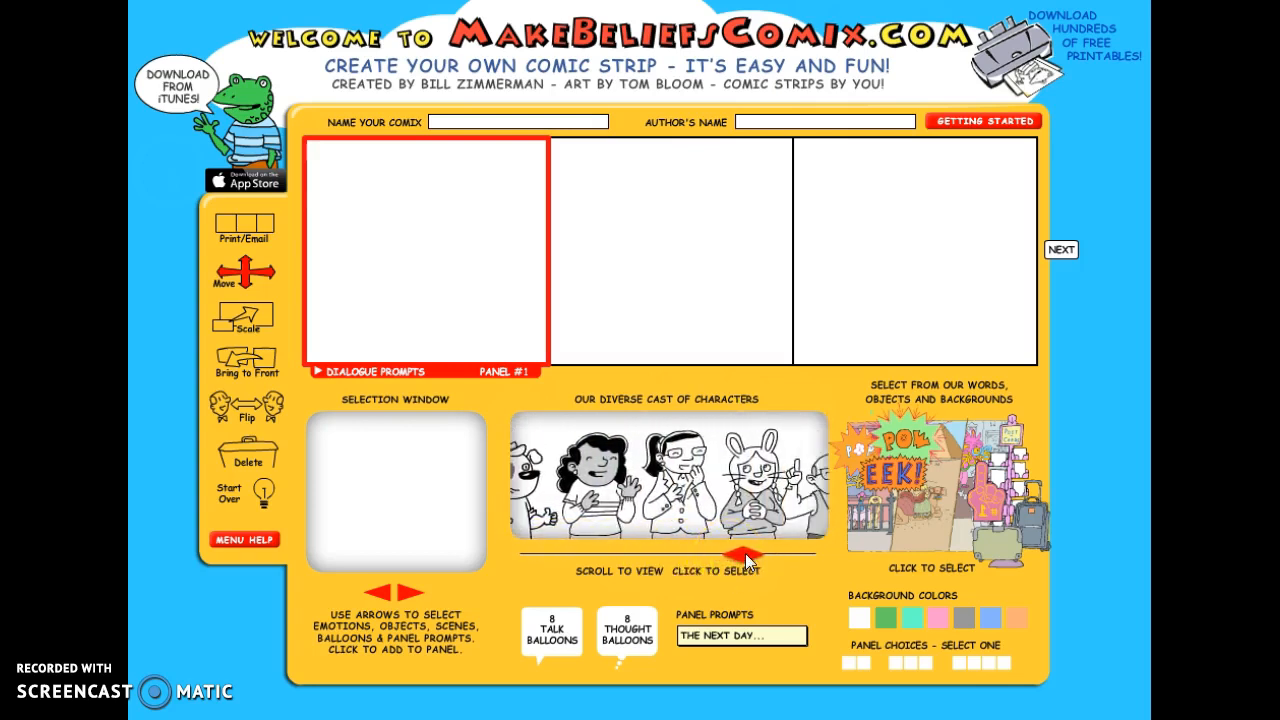
pyautogui.click(588, 498)
pyautogui.click(432, 413)
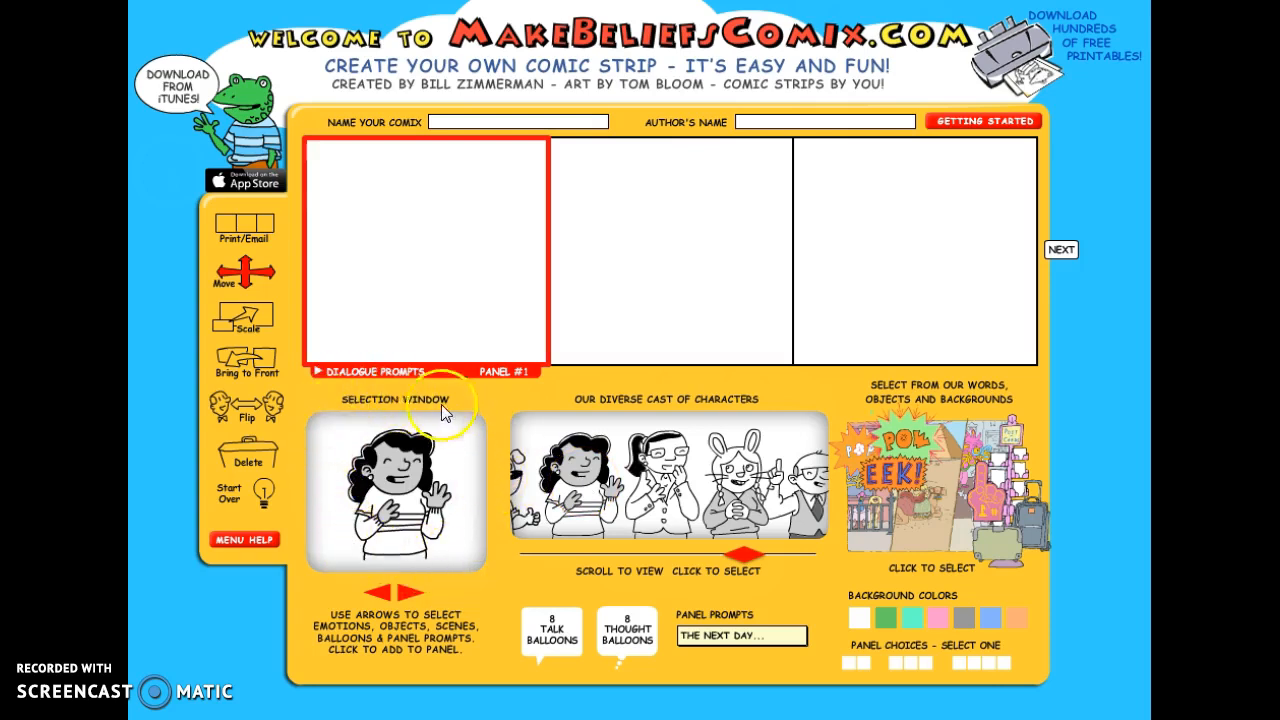
pyautogui.click(406, 593)
pyautogui.click(406, 593)
pyautogui.click(406, 593)
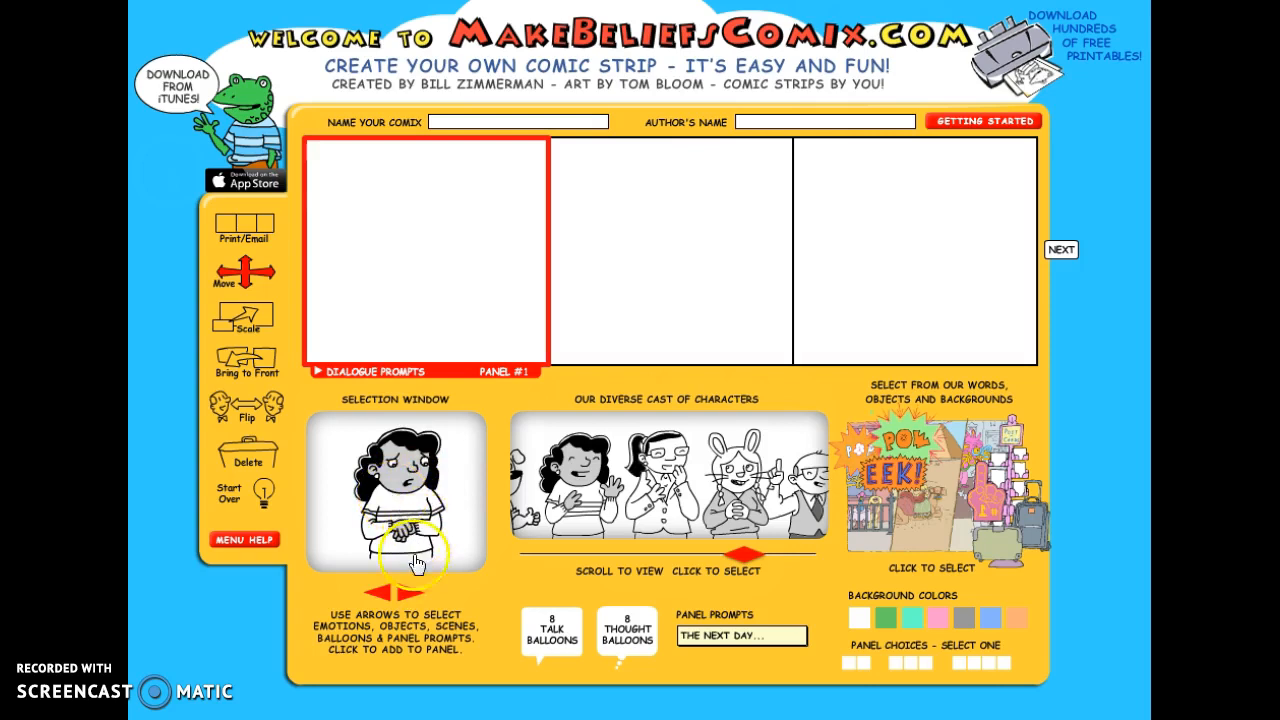
pyautogui.click(409, 596)
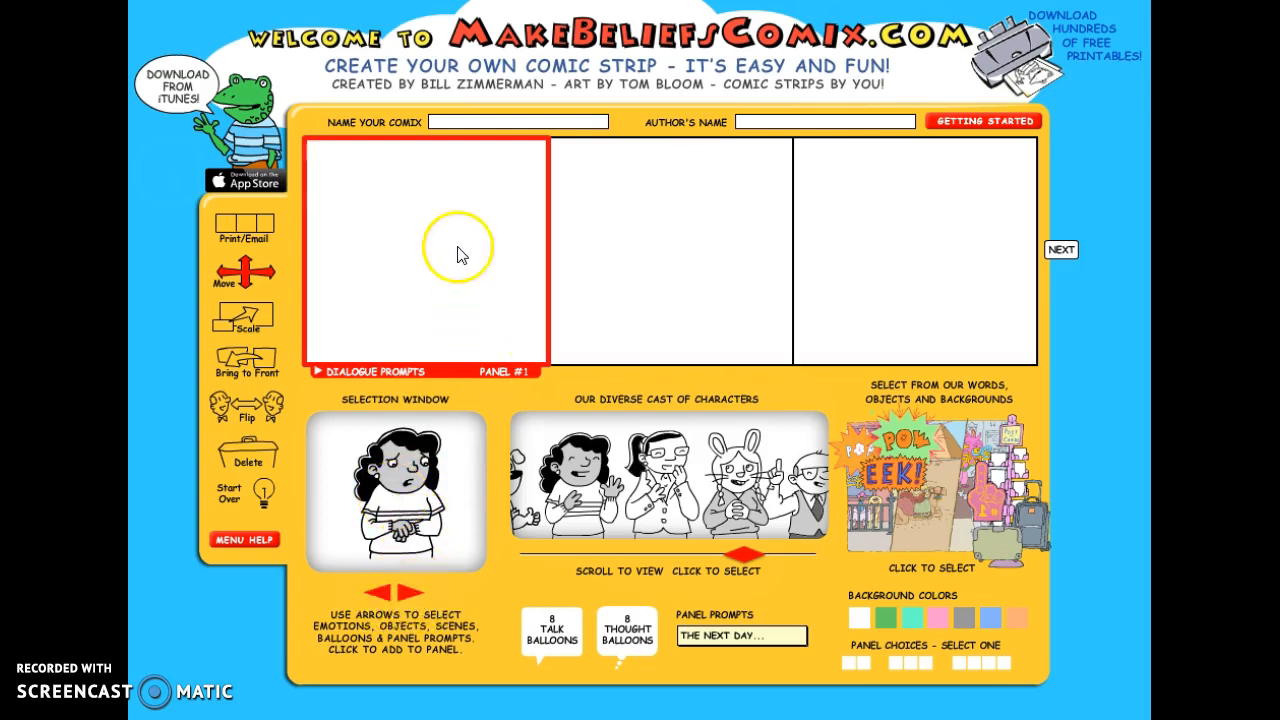
pyautogui.click(405, 495)
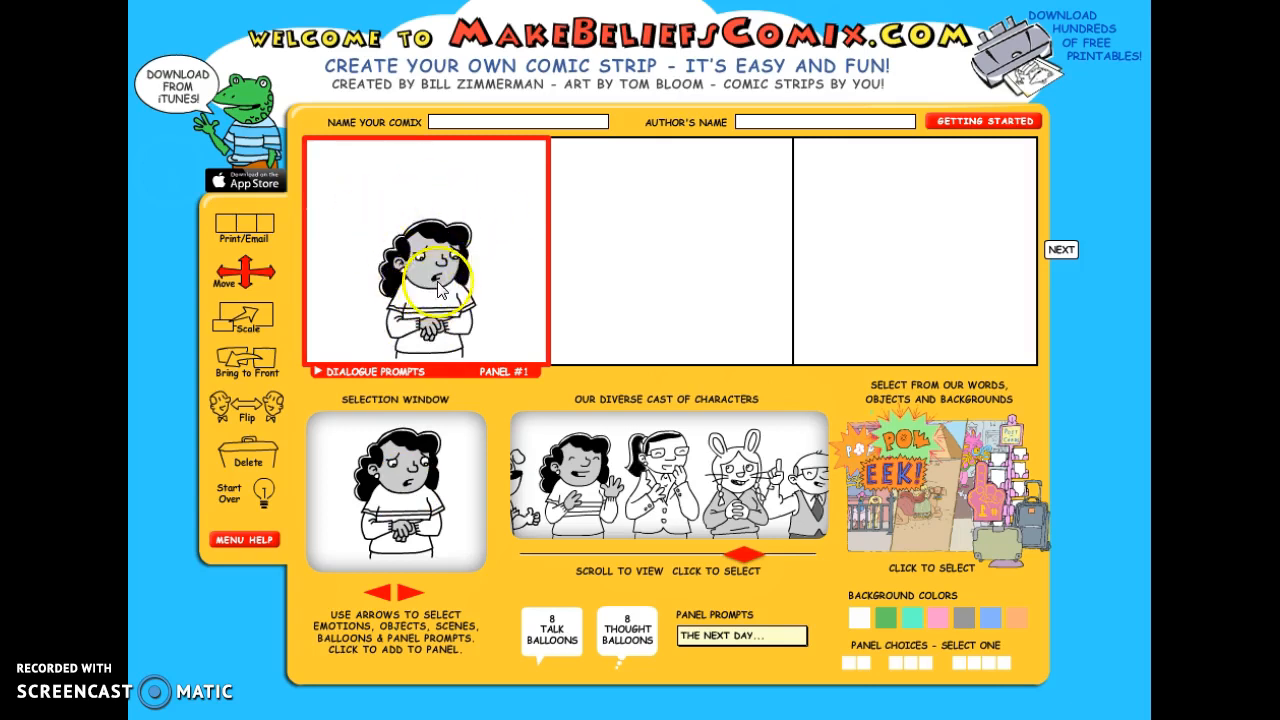
# - Move the worried girl to the left side of the first panel and scale her up slightly
pyautogui.click(246, 285)
pyautogui.moveTo(405, 292)
pyautogui.mouseDown()
pyautogui.moveTo(436, 304)
pyautogui.moveTo(385, 305)
pyautogui.mouseUp()
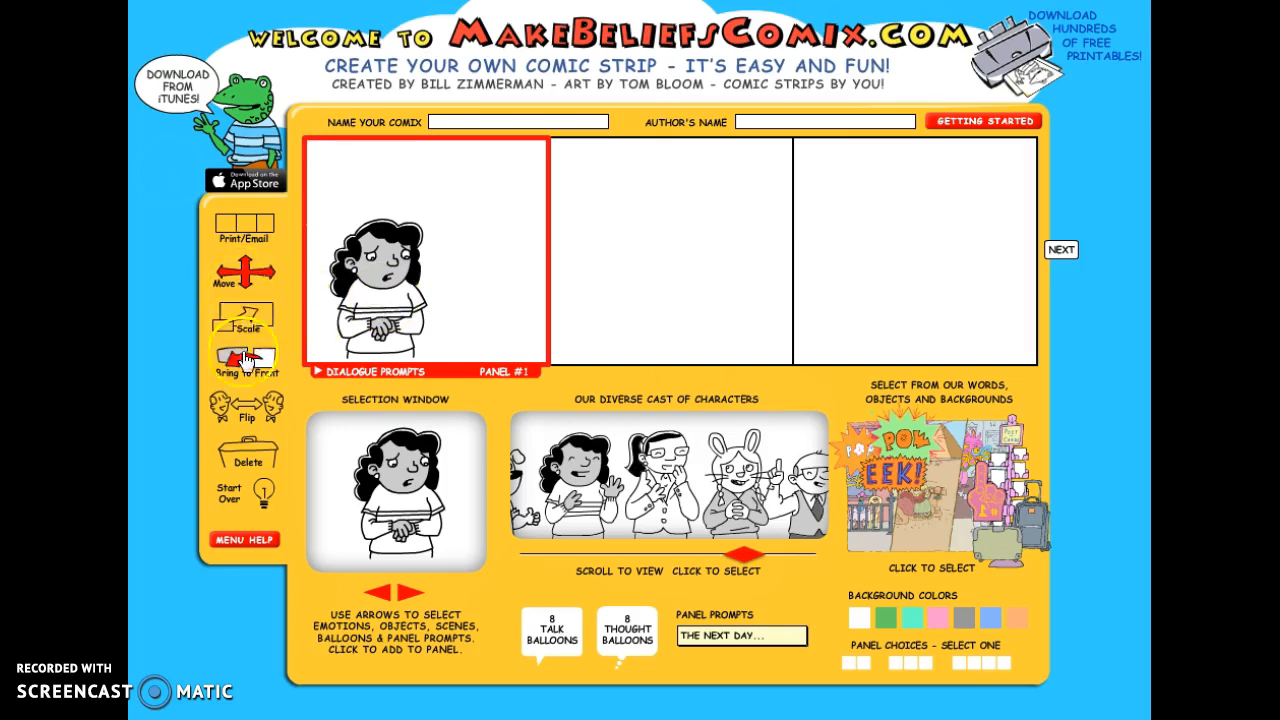
pyautogui.click(246, 320)
pyautogui.click(405, 298)
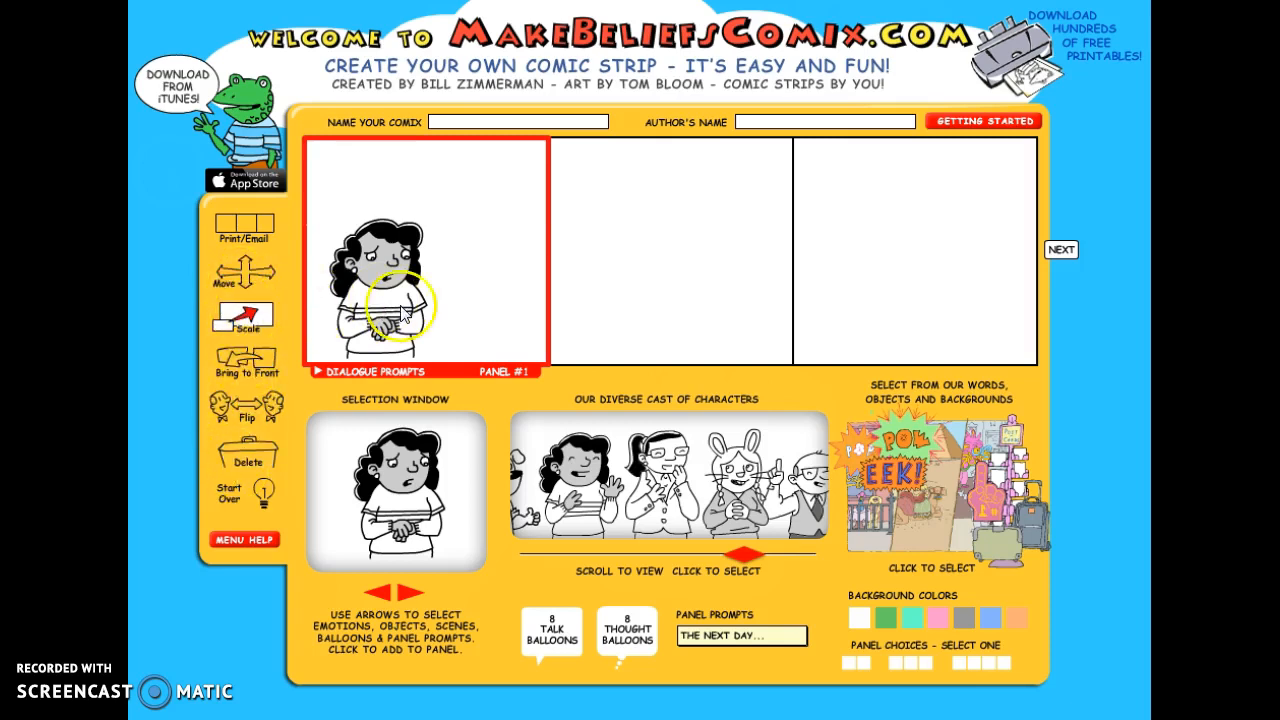
pyautogui.click(291, 325)
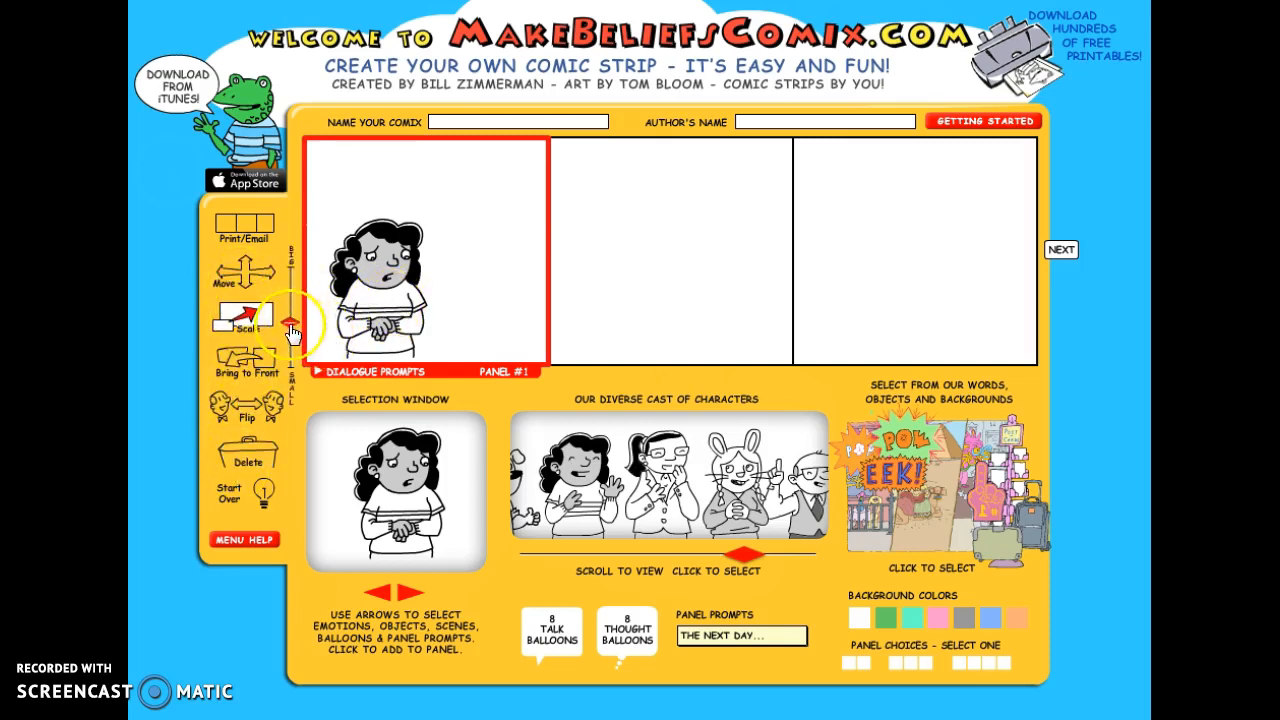
pyautogui.moveTo(291, 325); pyautogui.dragTo(292, 313)
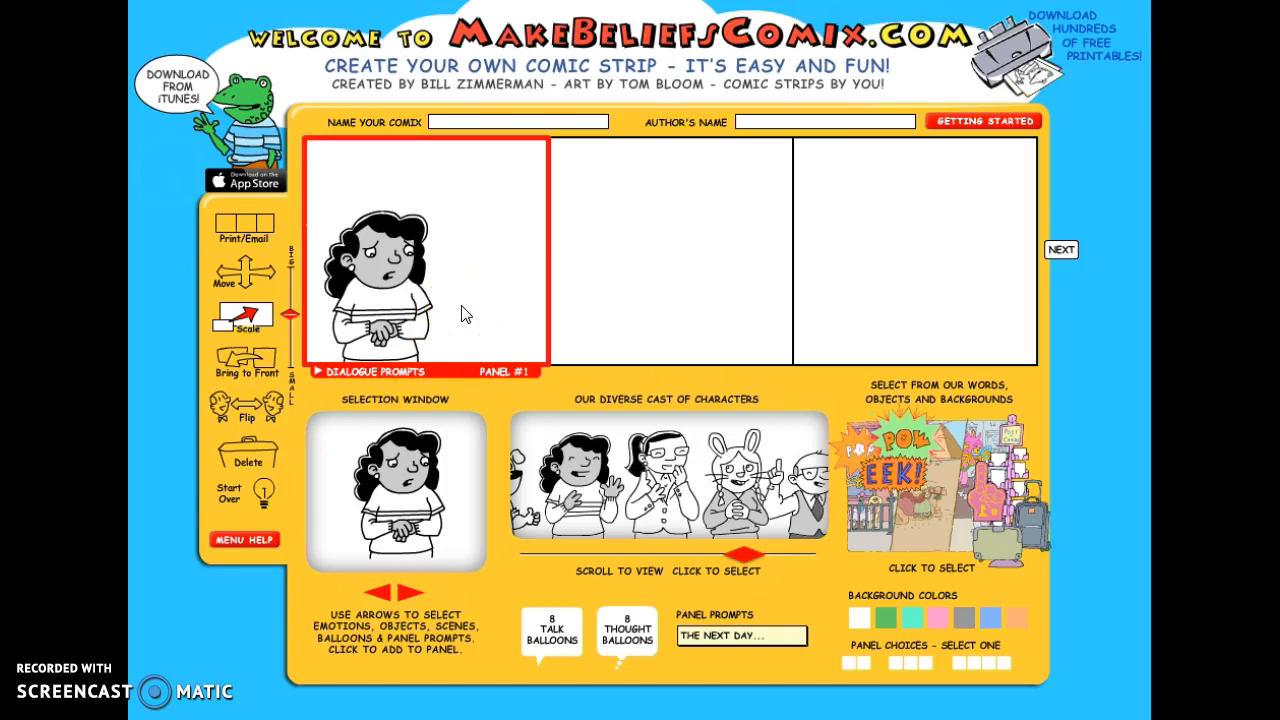
pyautogui.click(648, 445)
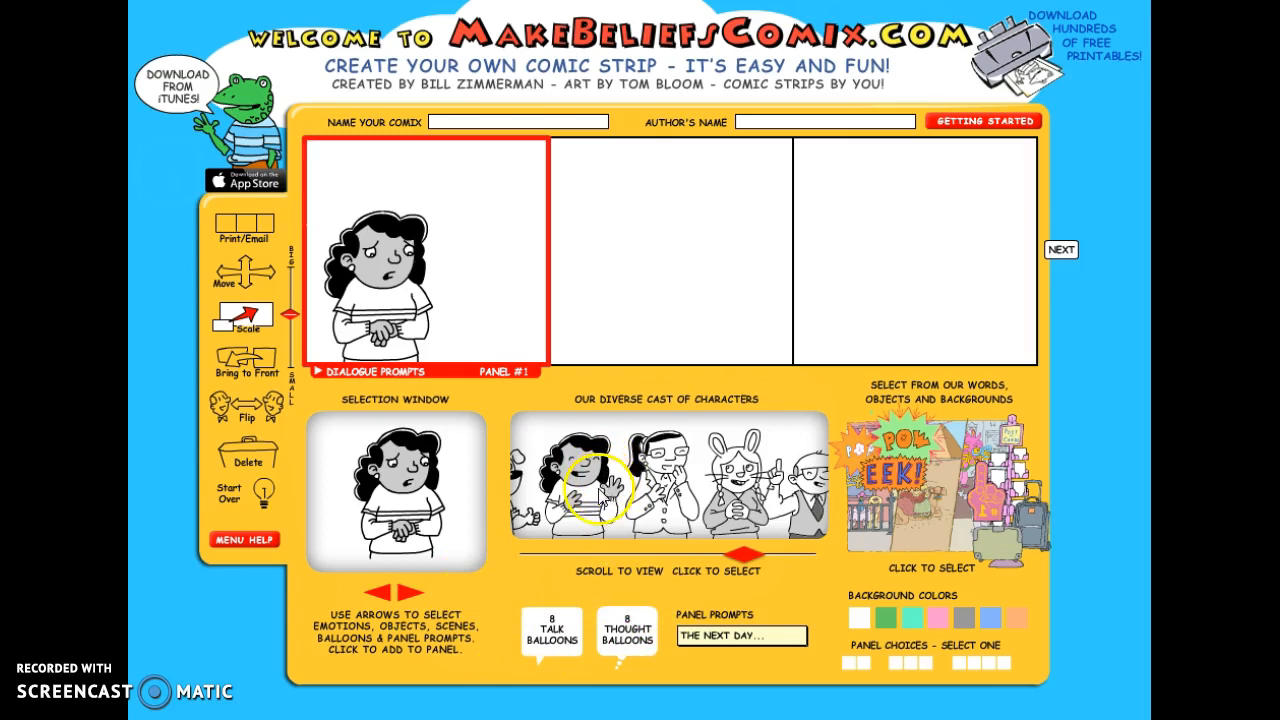
# - Add the large rectangular talk balloon with its tail at the lower left to the first panel
pyautogui.click(552, 637)
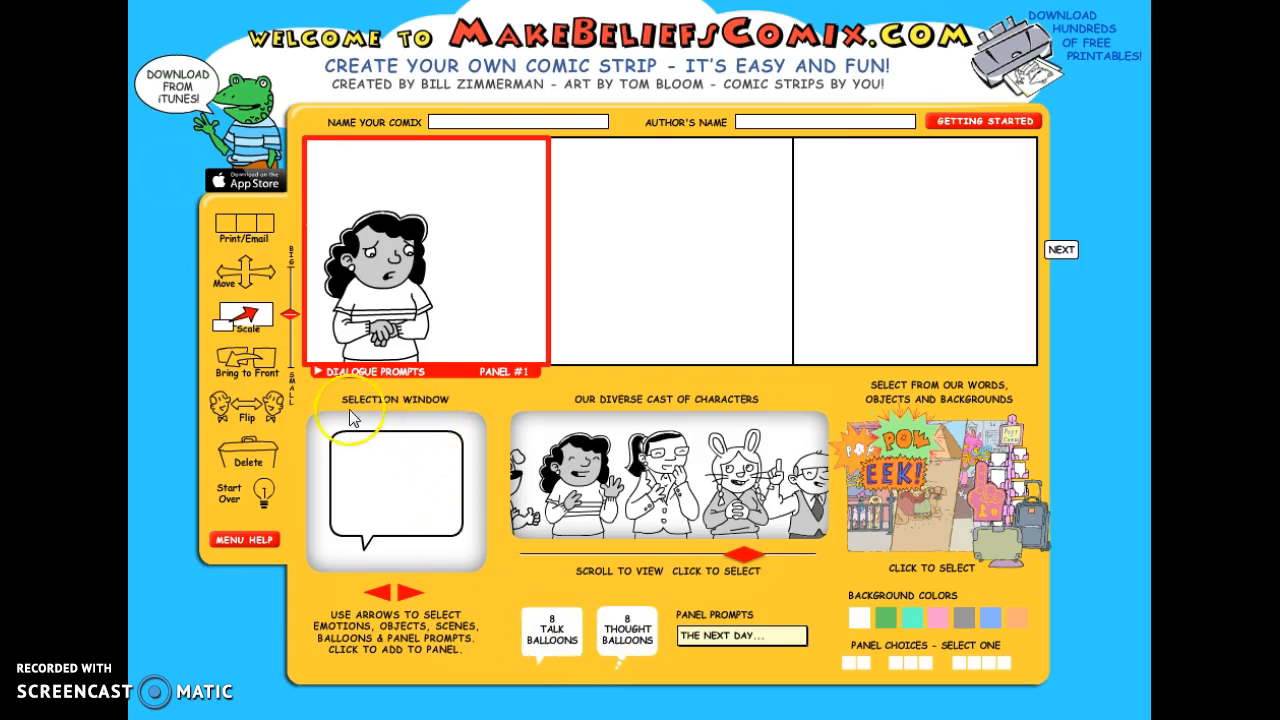
pyautogui.click(410, 597)
pyautogui.click(409, 600)
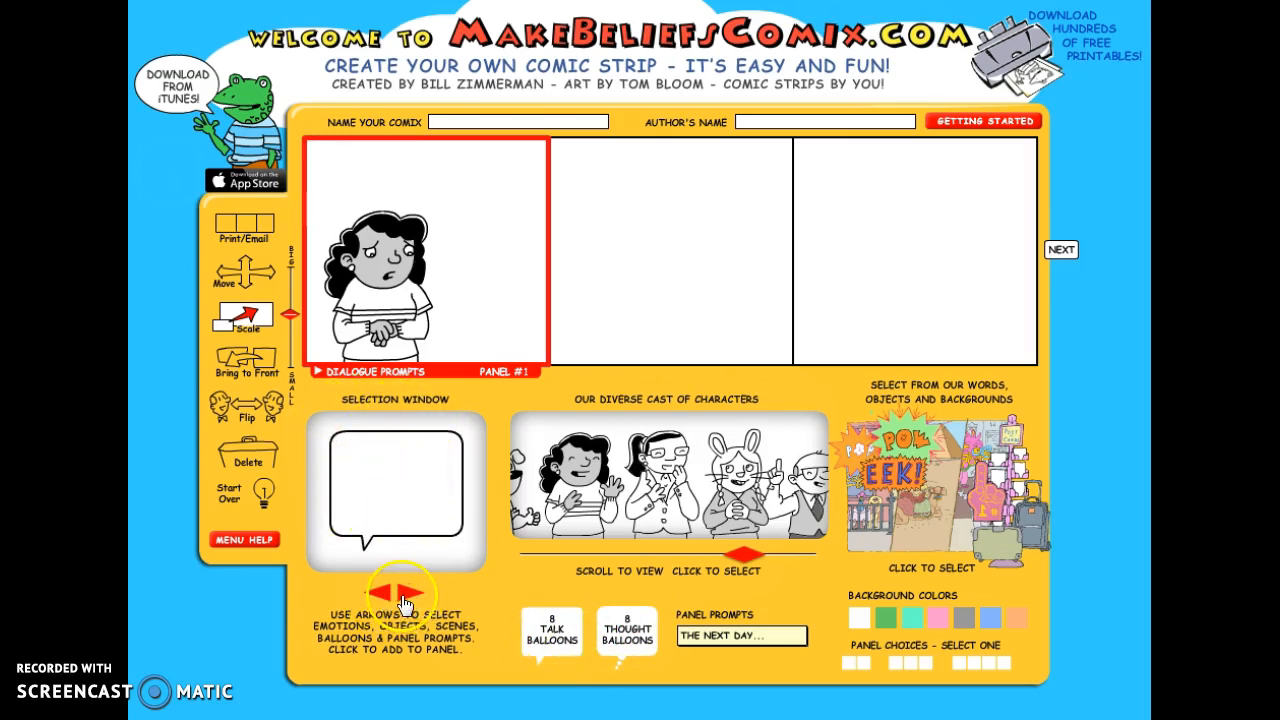
pyautogui.click(404, 595)
pyautogui.click(404, 595)
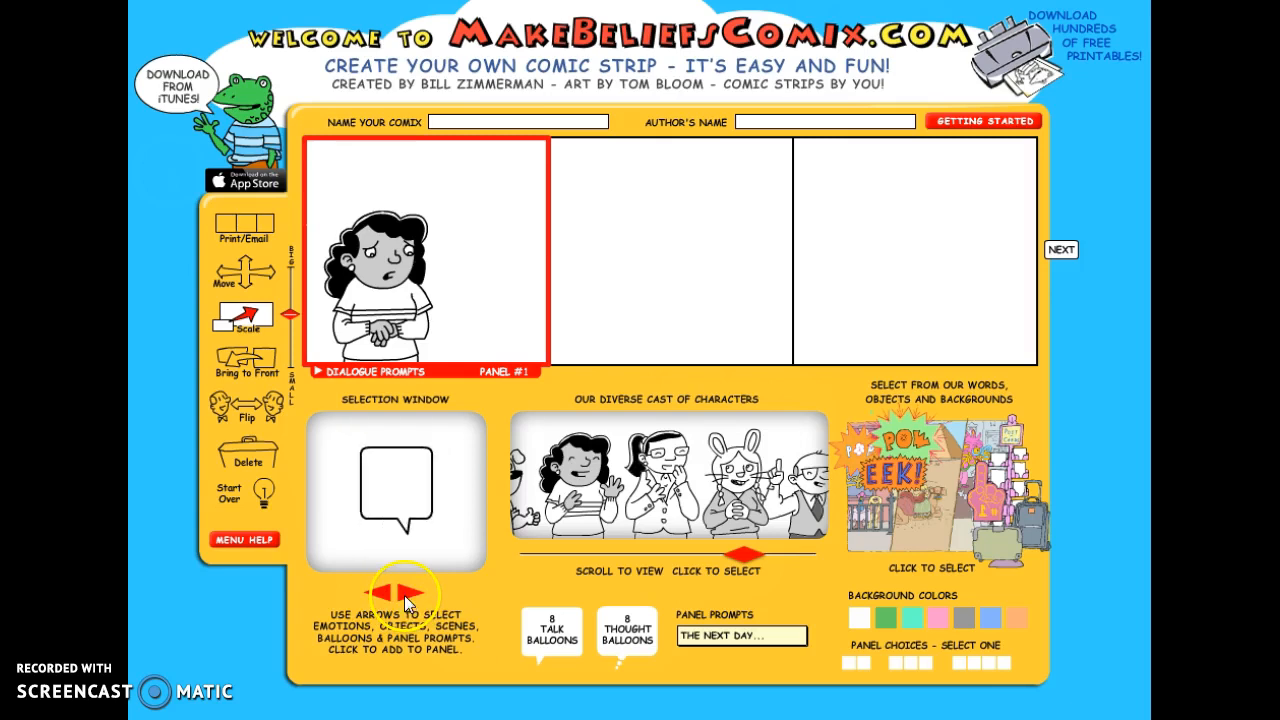
pyautogui.click(380, 596)
pyautogui.click(380, 597)
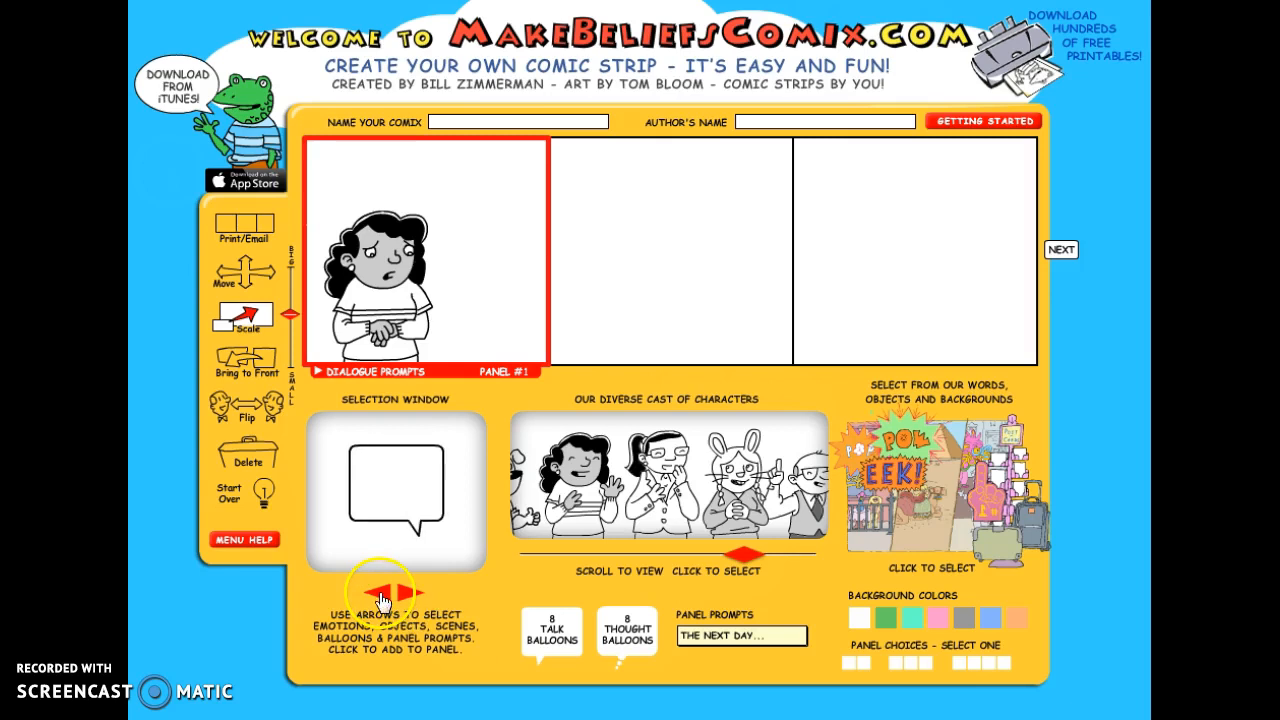
pyautogui.click(380, 597)
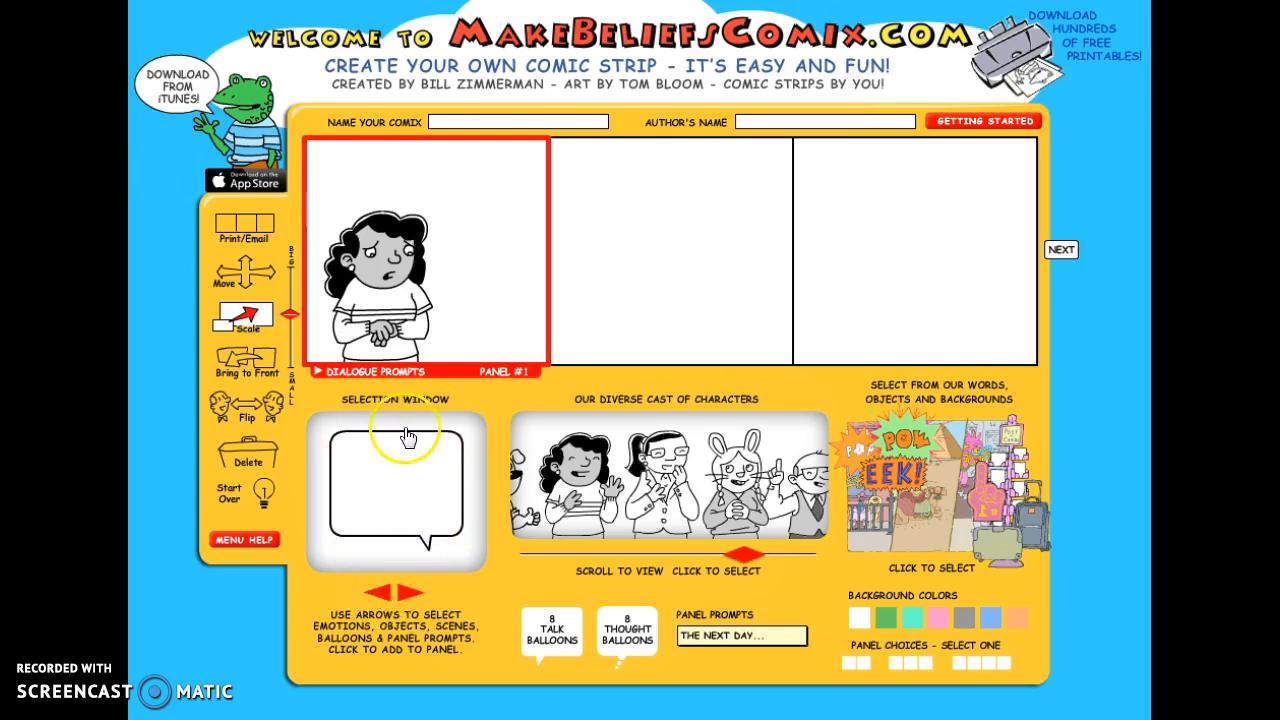
pyautogui.click(407, 595)
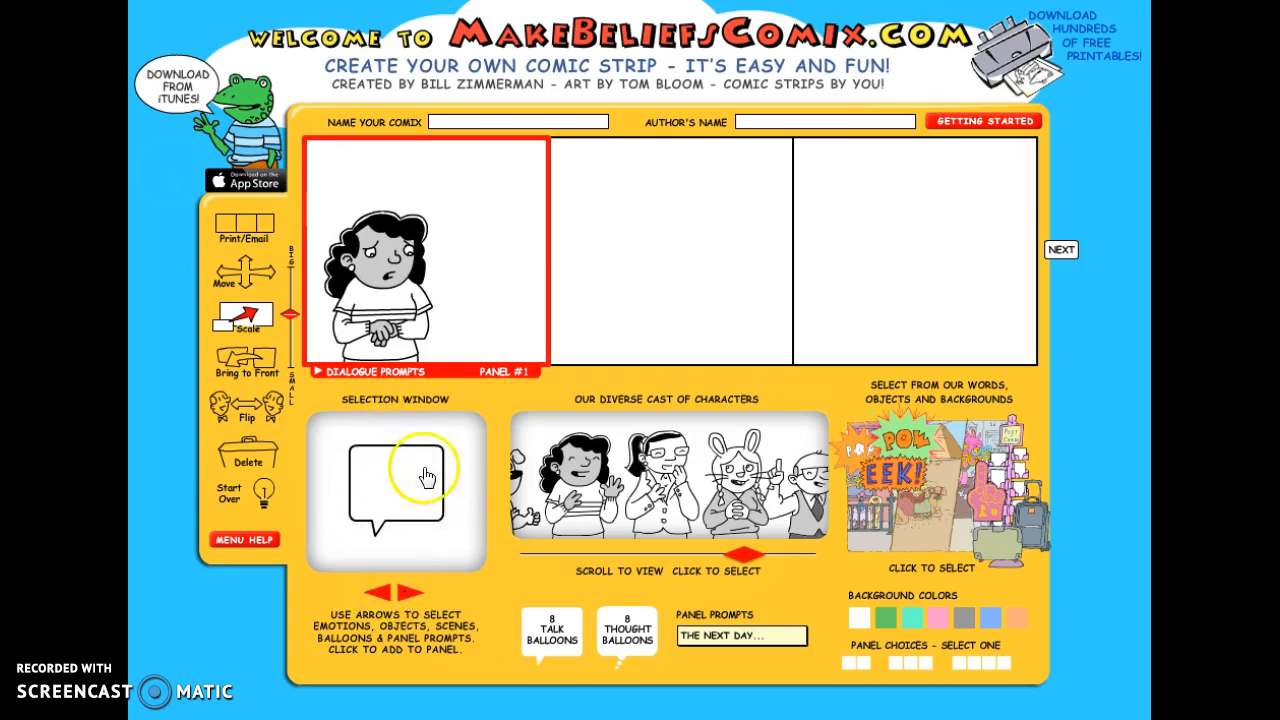
pyautogui.click(381, 592)
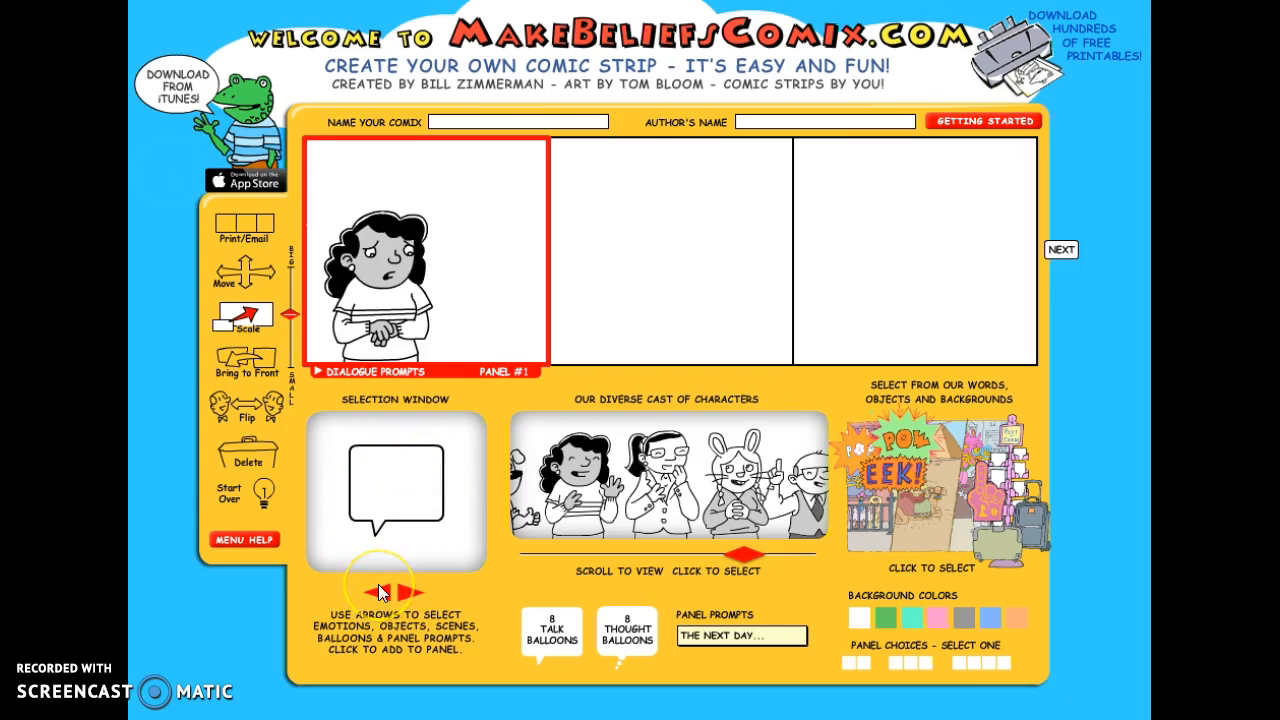
pyautogui.click(381, 592)
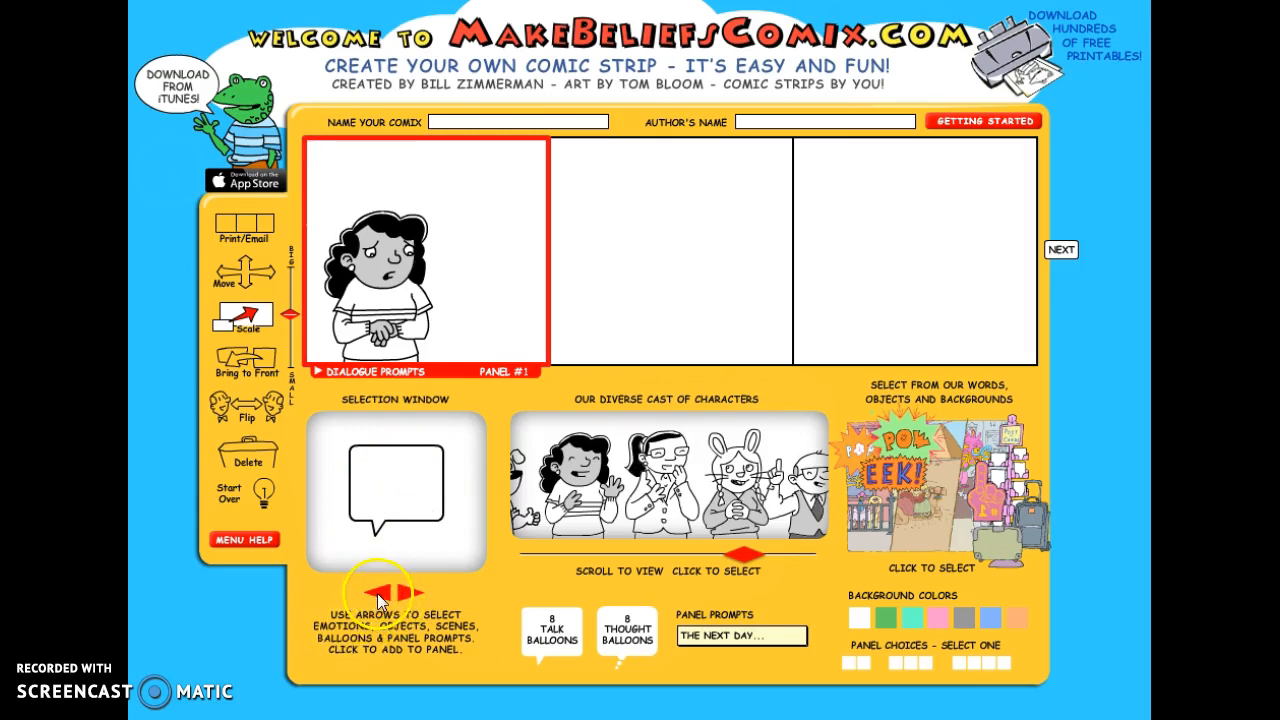
pyautogui.click(379, 596)
pyautogui.click(381, 596)
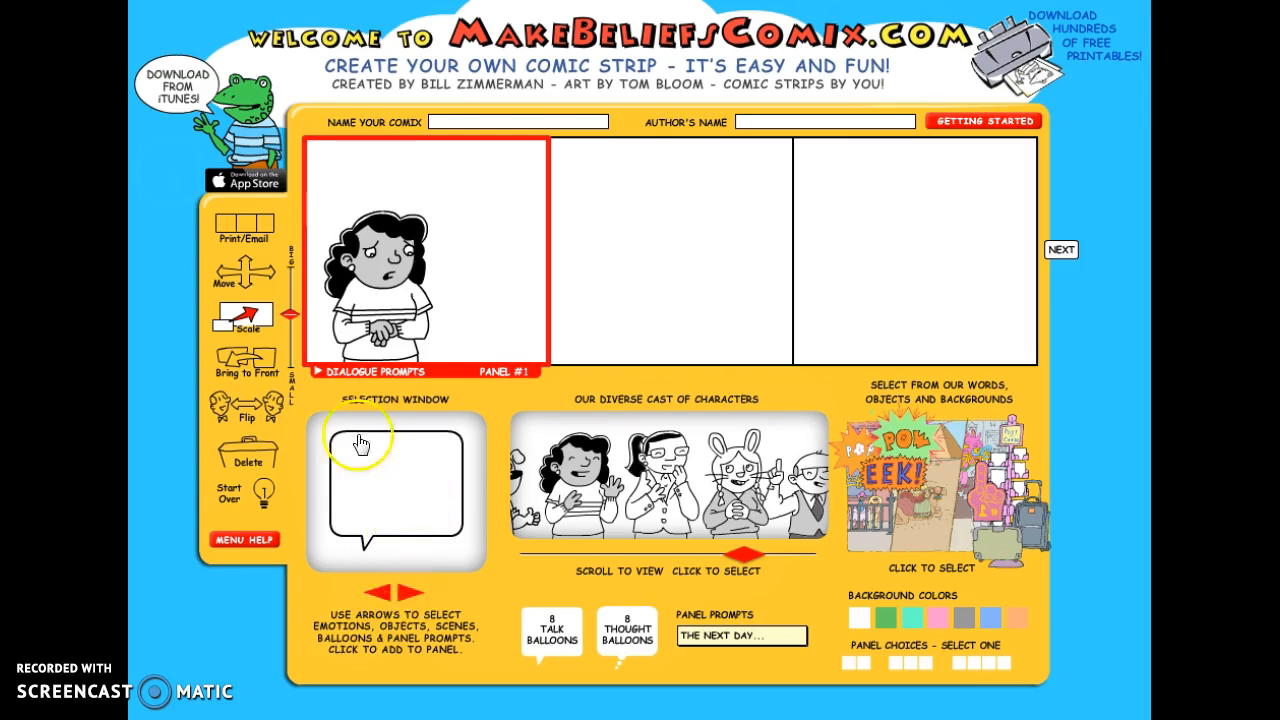
pyautogui.click(400, 491)
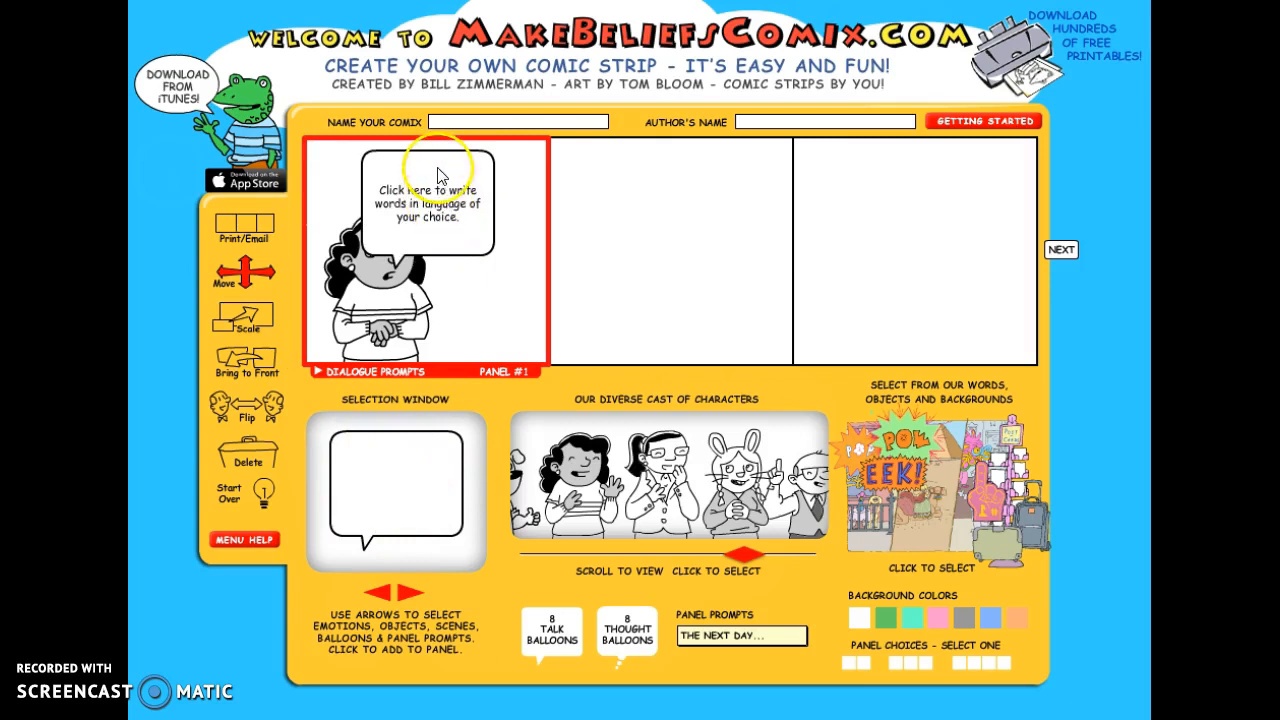
# - Move the talk balloon to the upper right corner of the first panel, clear of the girl's face
pyautogui.moveTo(441, 164); pyautogui.dragTo(486, 157)
pyautogui.click(485, 212)
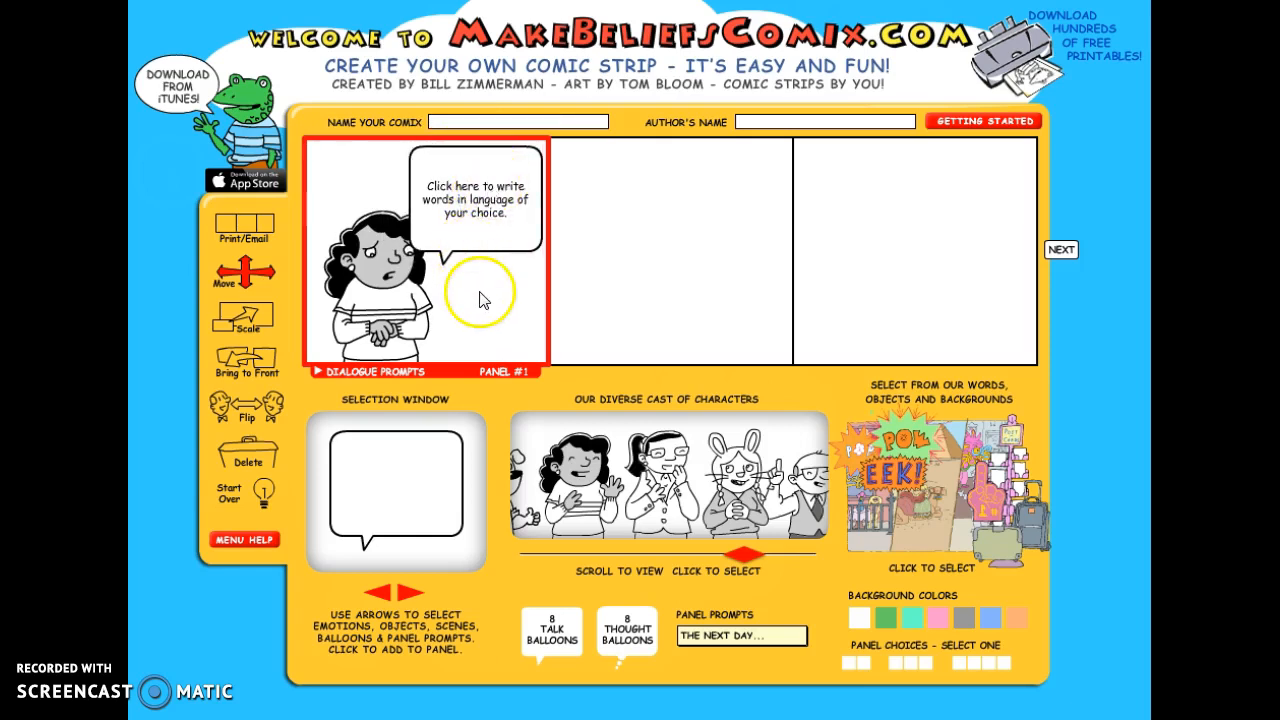
pyautogui.click(250, 368)
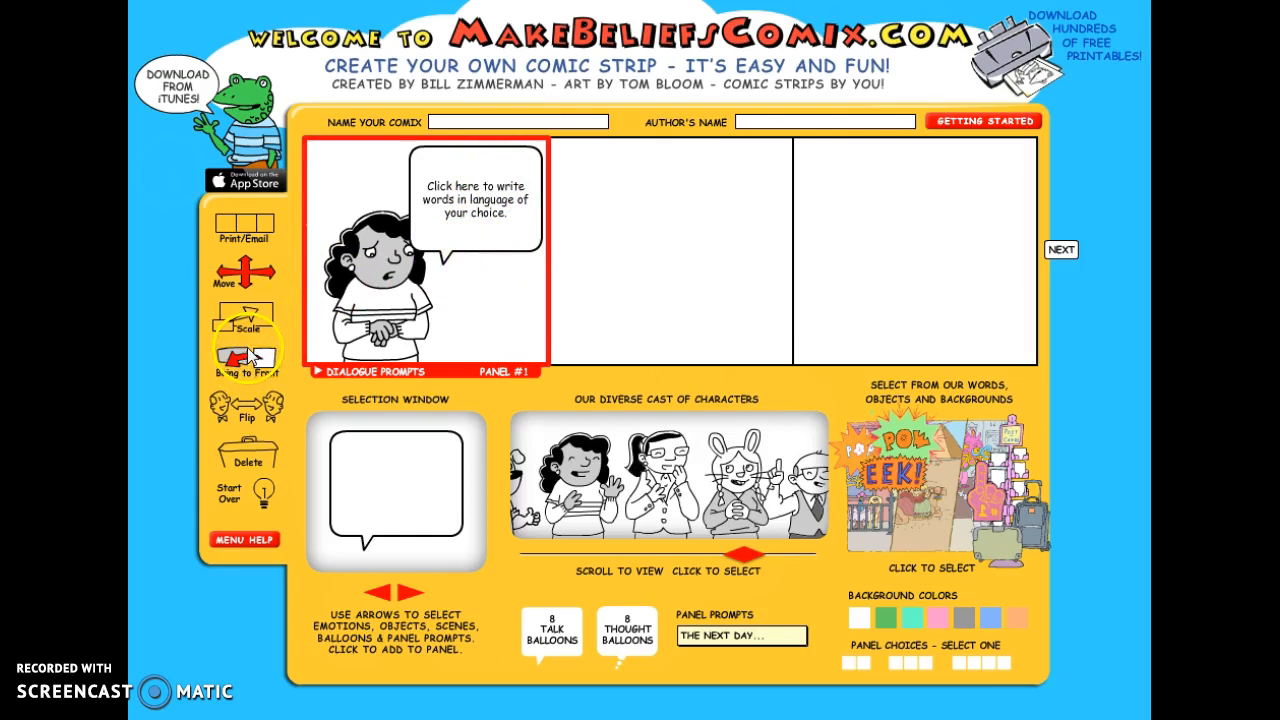
# - Replace the balloon's placeholder text with "Mommy, I am worried about Daddy. Why did he have to go?"
pyautogui.click(485, 205)
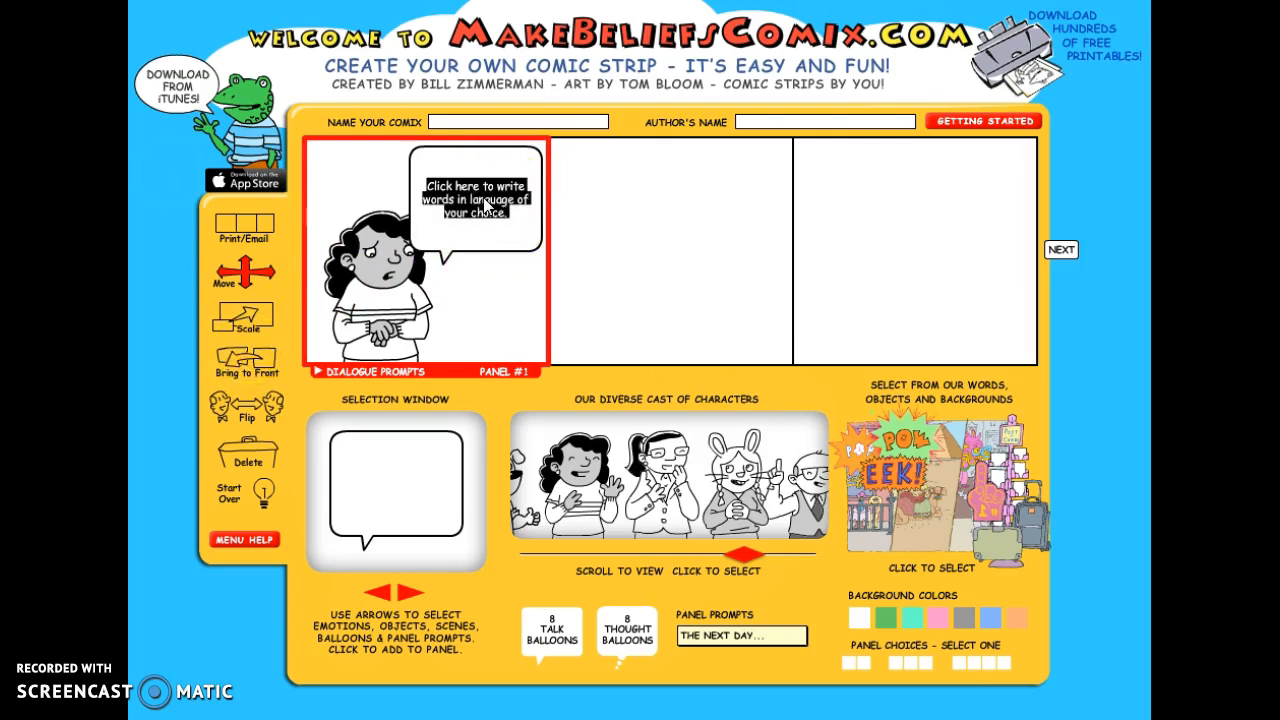
pyautogui.click(533, 185)
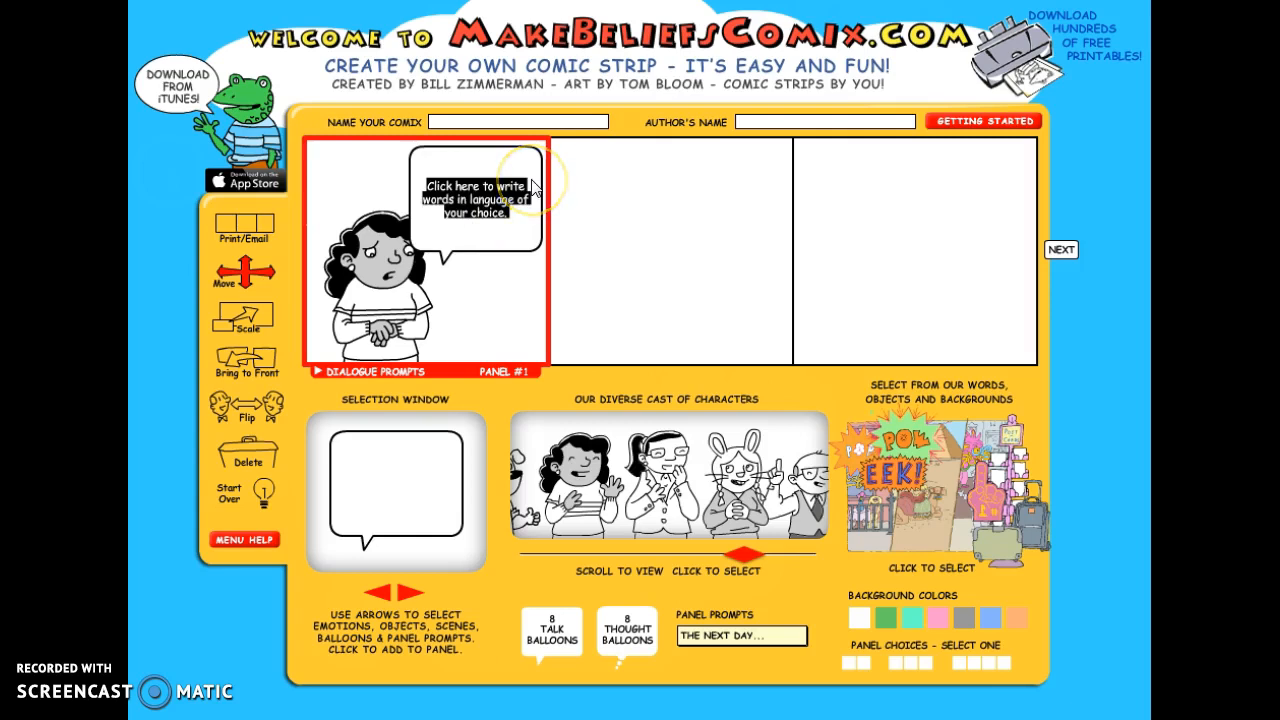
pyautogui.write('Mommy')
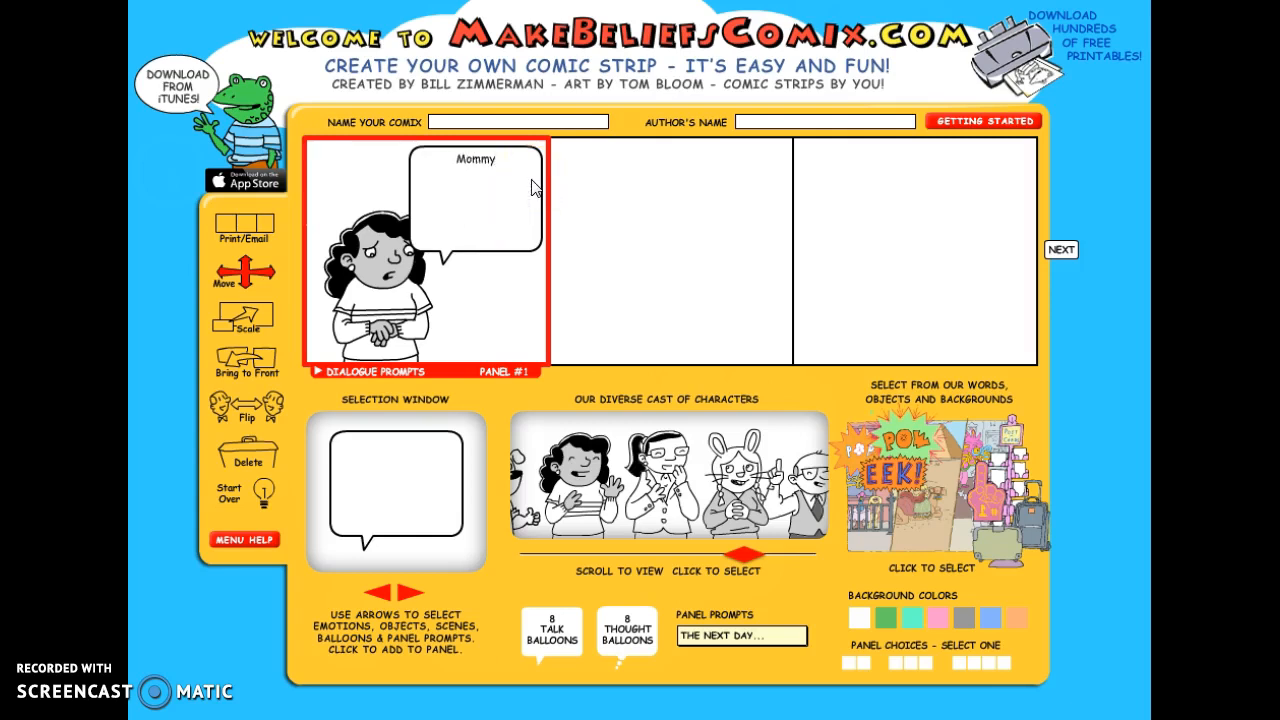
pyautogui.write(', I am worried about D')
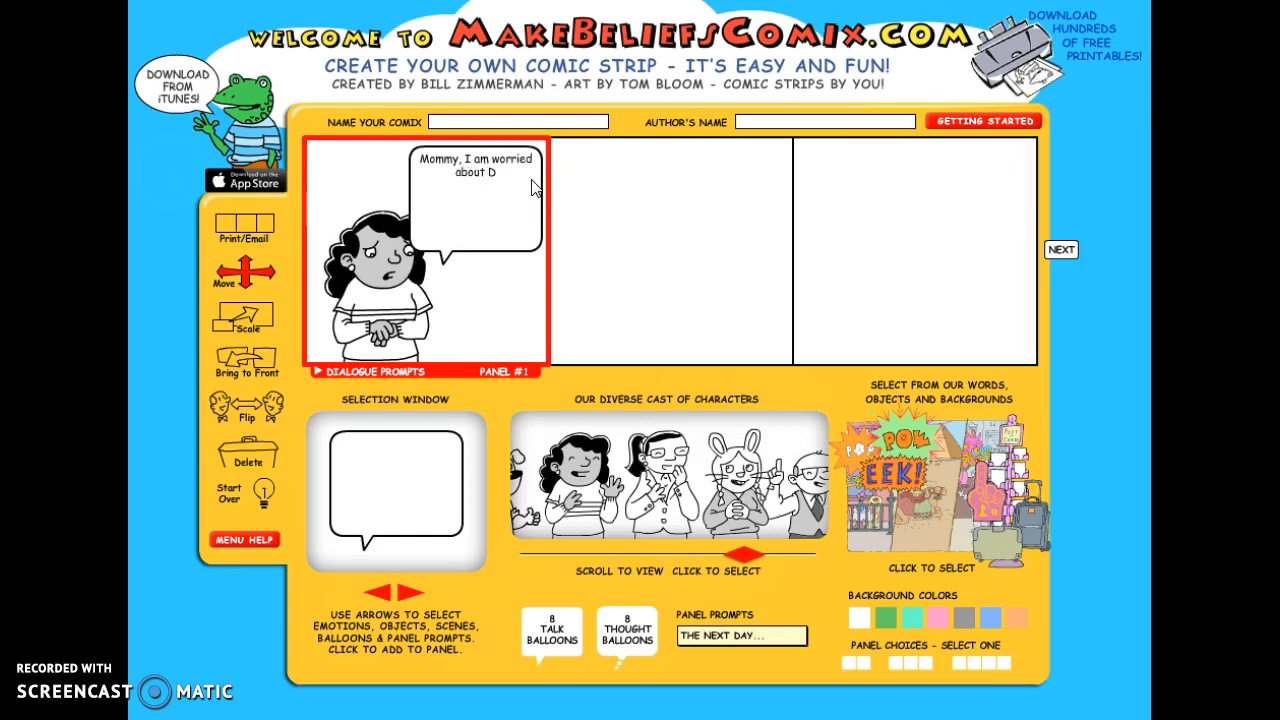
pyautogui.write('addy.  Why did he have to go?  I')
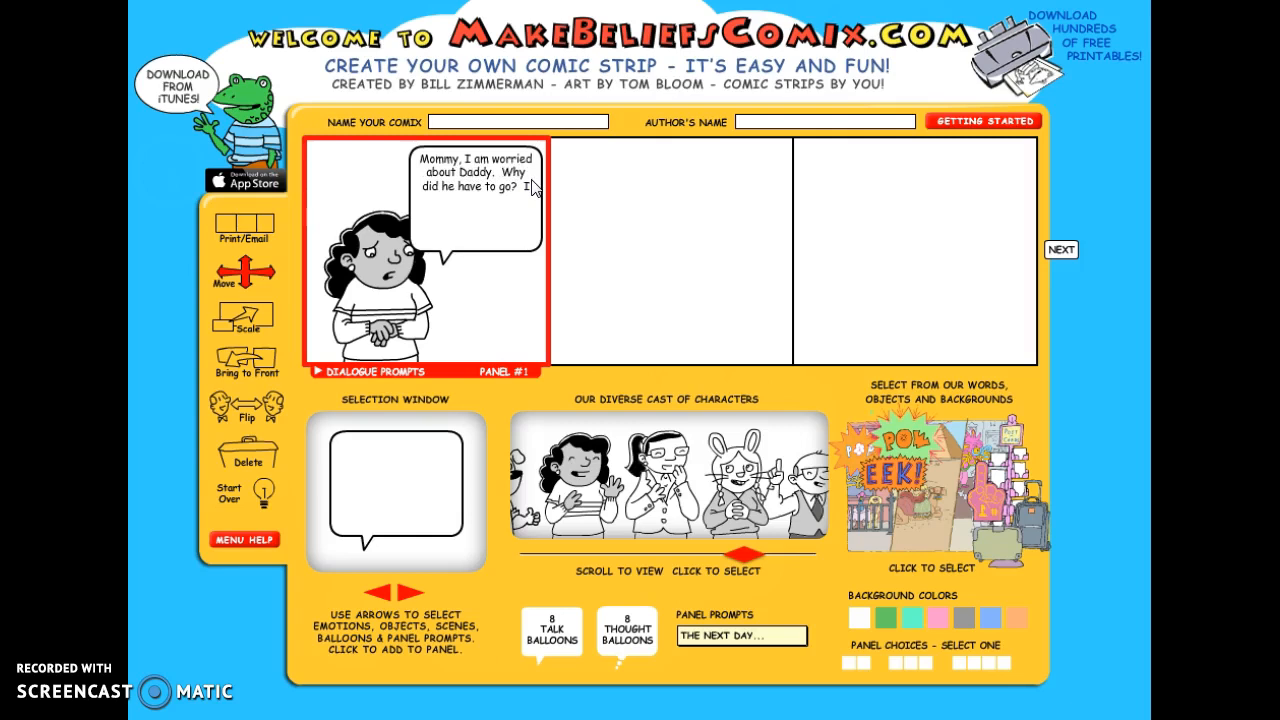
# - Continue the girl's balloon text with "It's almost Christmas! We can't have Christmas without him."
pyautogui.press('BackSpace')
pyautogui.press('BackSpace')
pyautogui.press('BackSpace')
pyautogui.write('It')
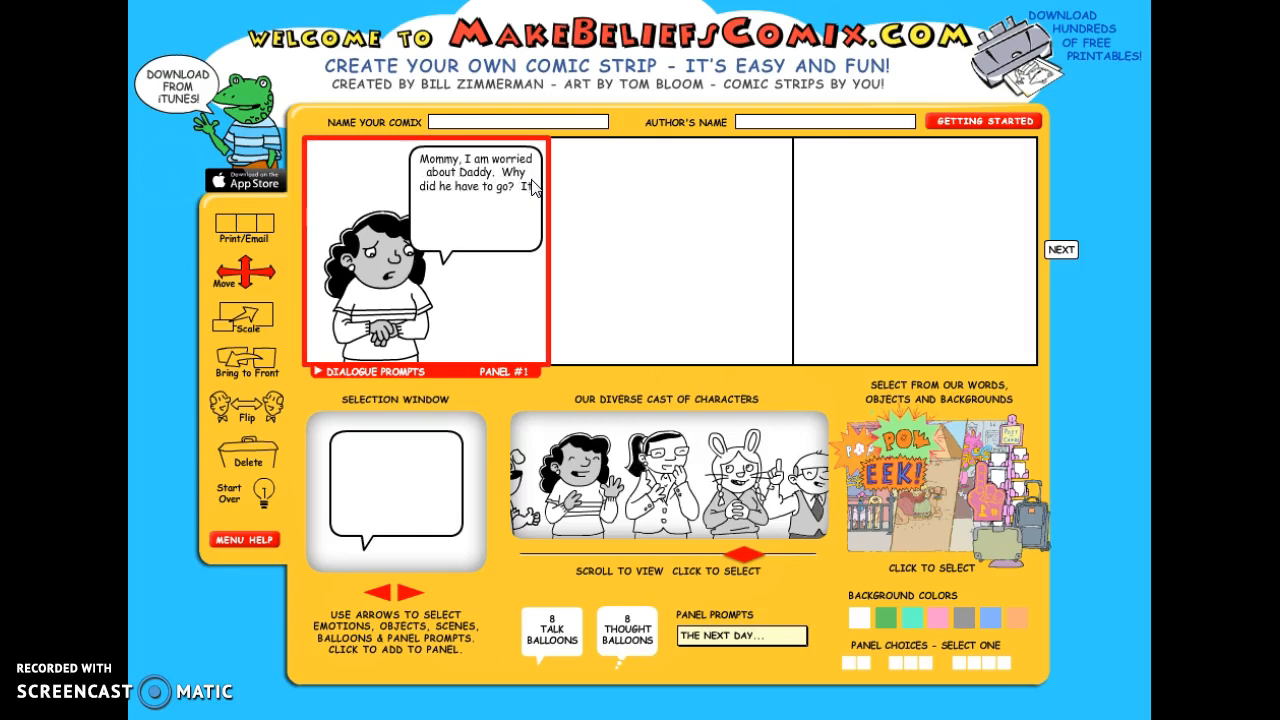
pyautogui.write("'s almost")
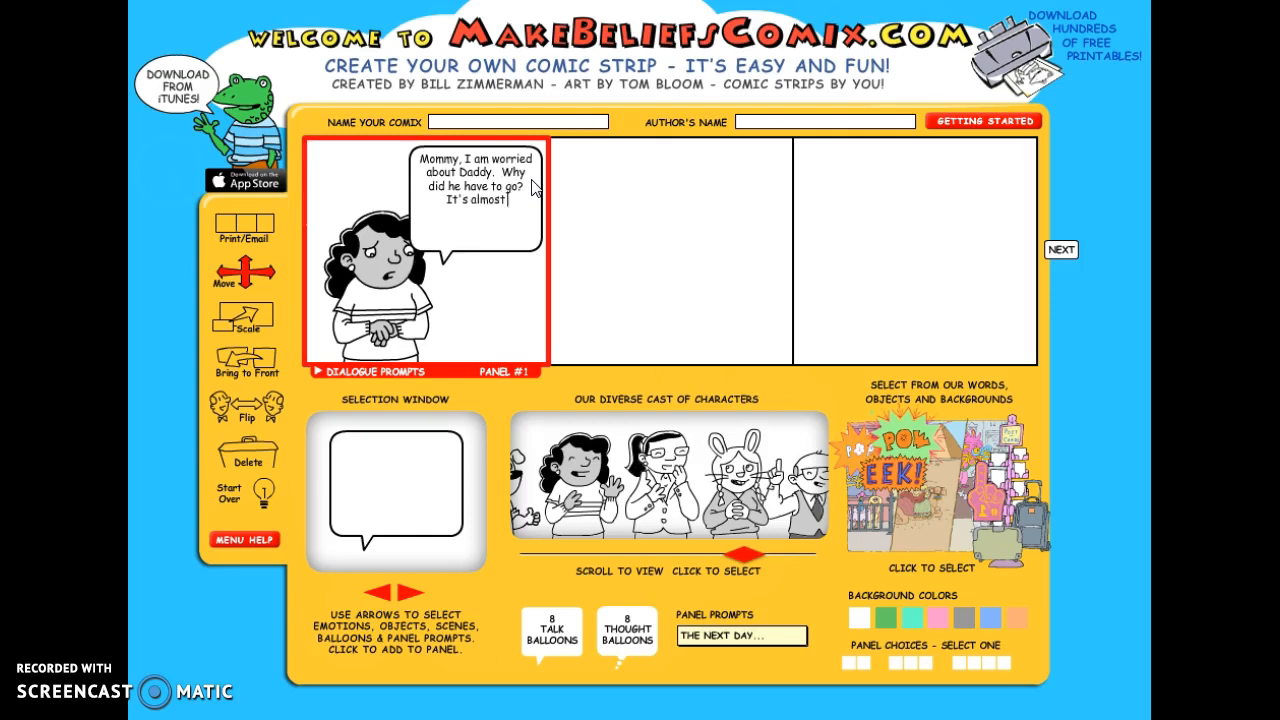
pyautogui.write(' Christmas')
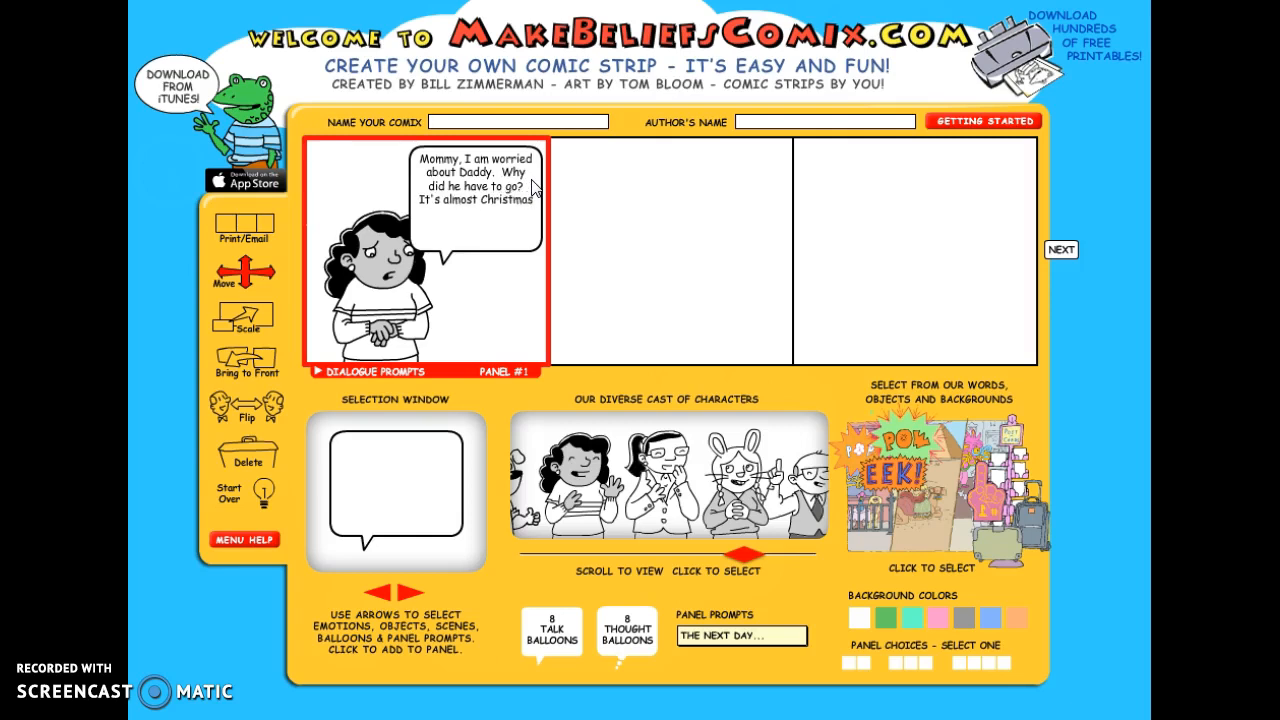
pyautogui.write("! We can't ha")
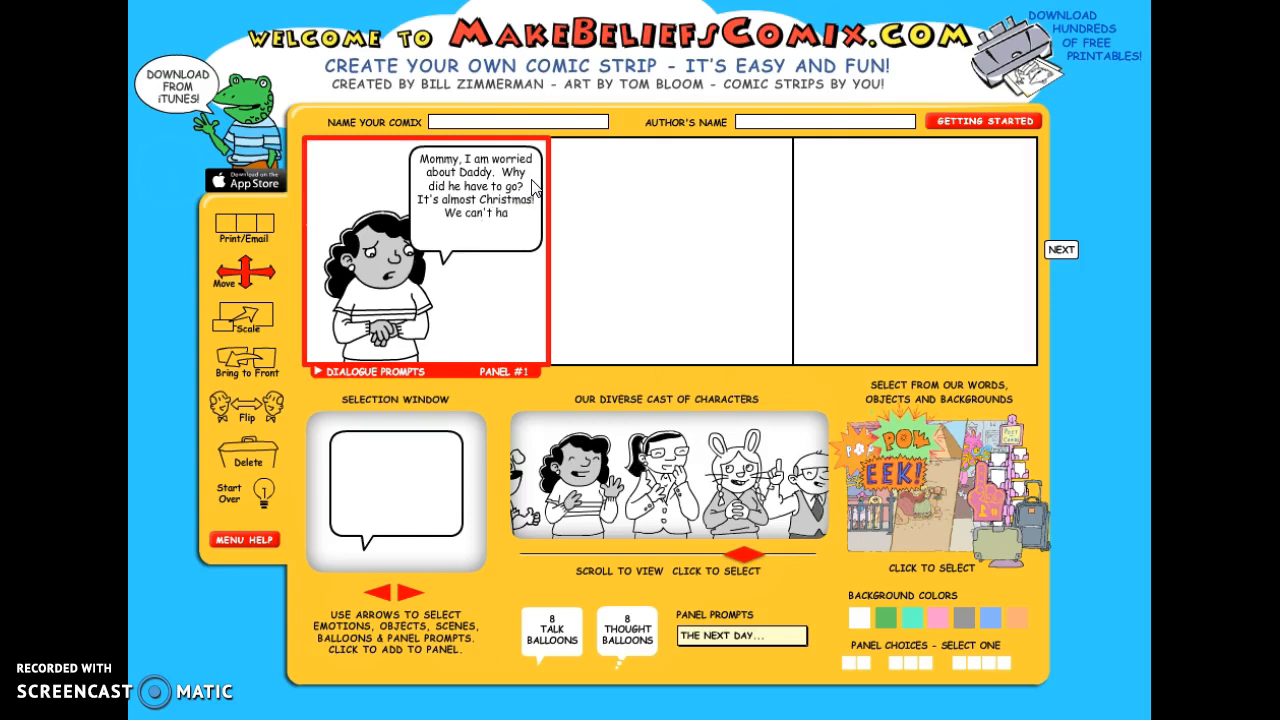
pyautogui.write('ve Ch')
pyautogui.write('ristmas')
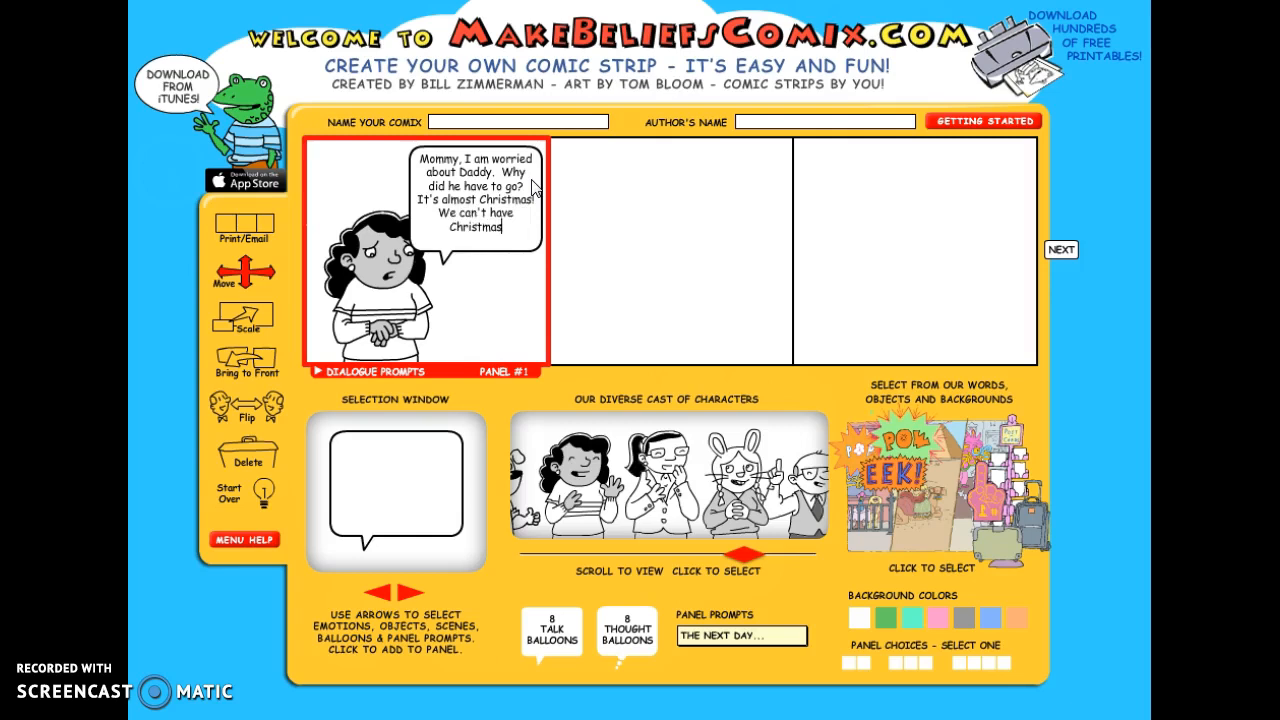
pyautogui.write(' without him.')
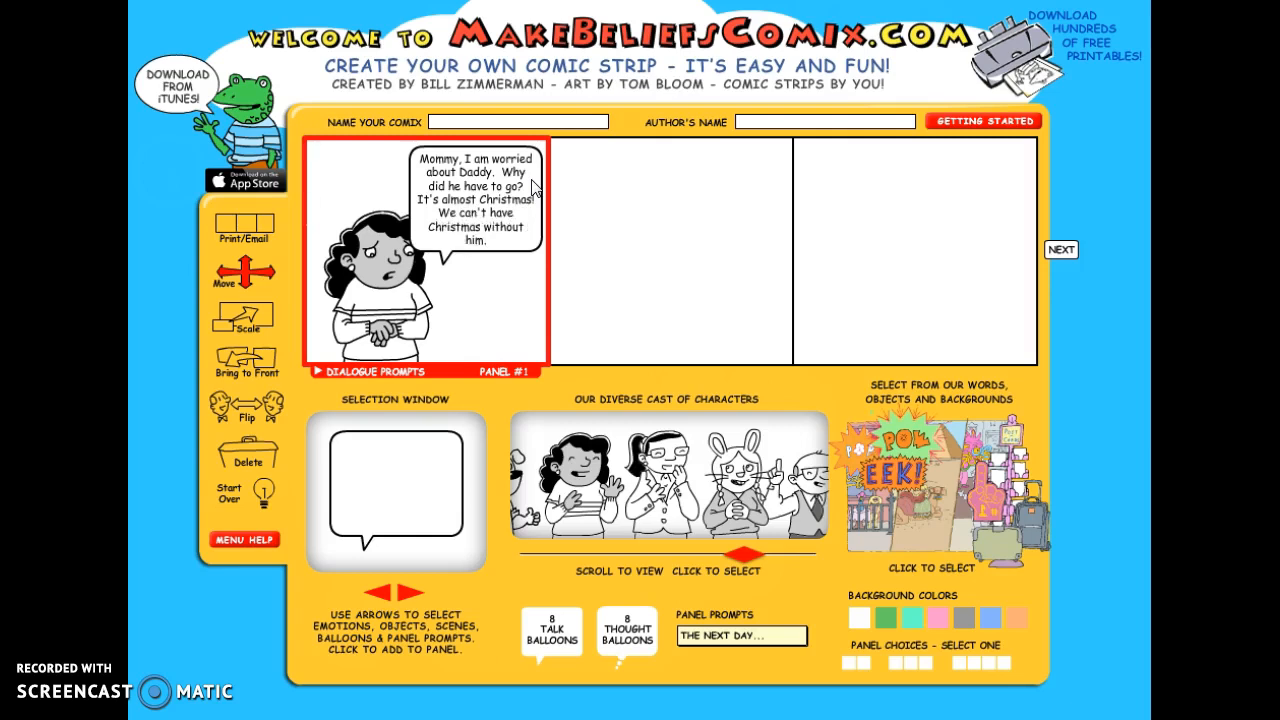
pyautogui.press('BackSpace')
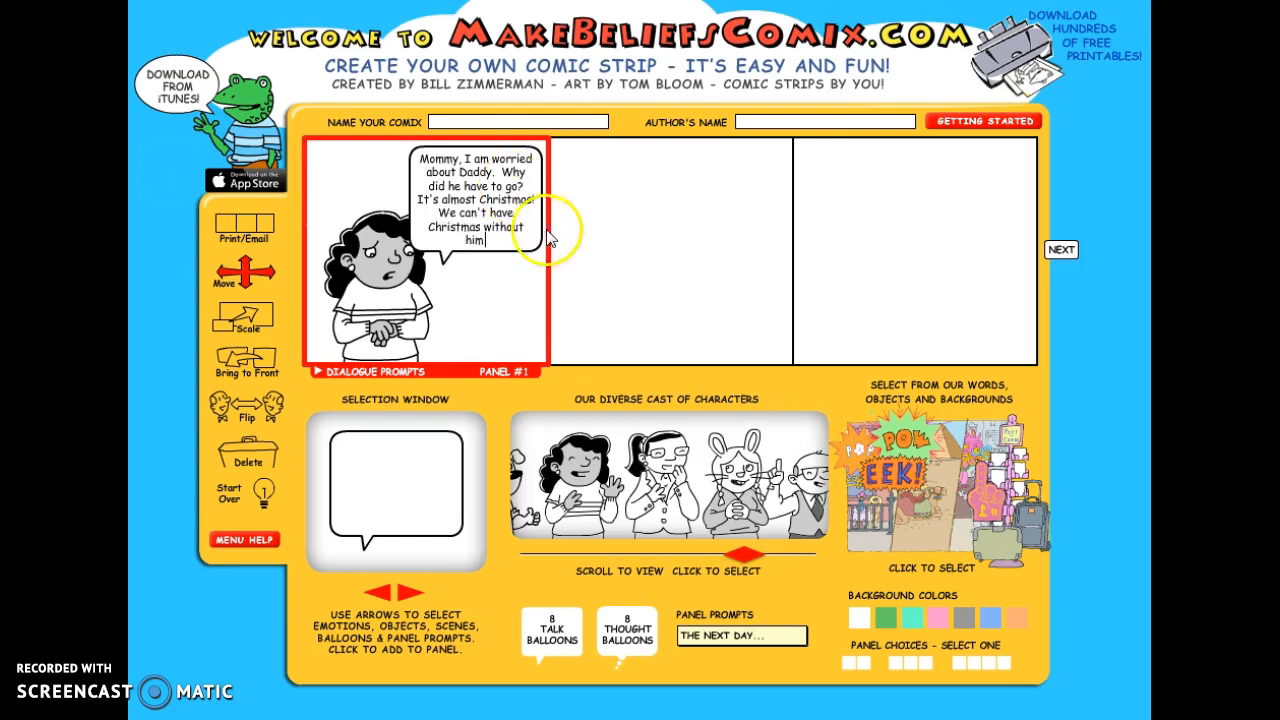
pyautogui.write('.')
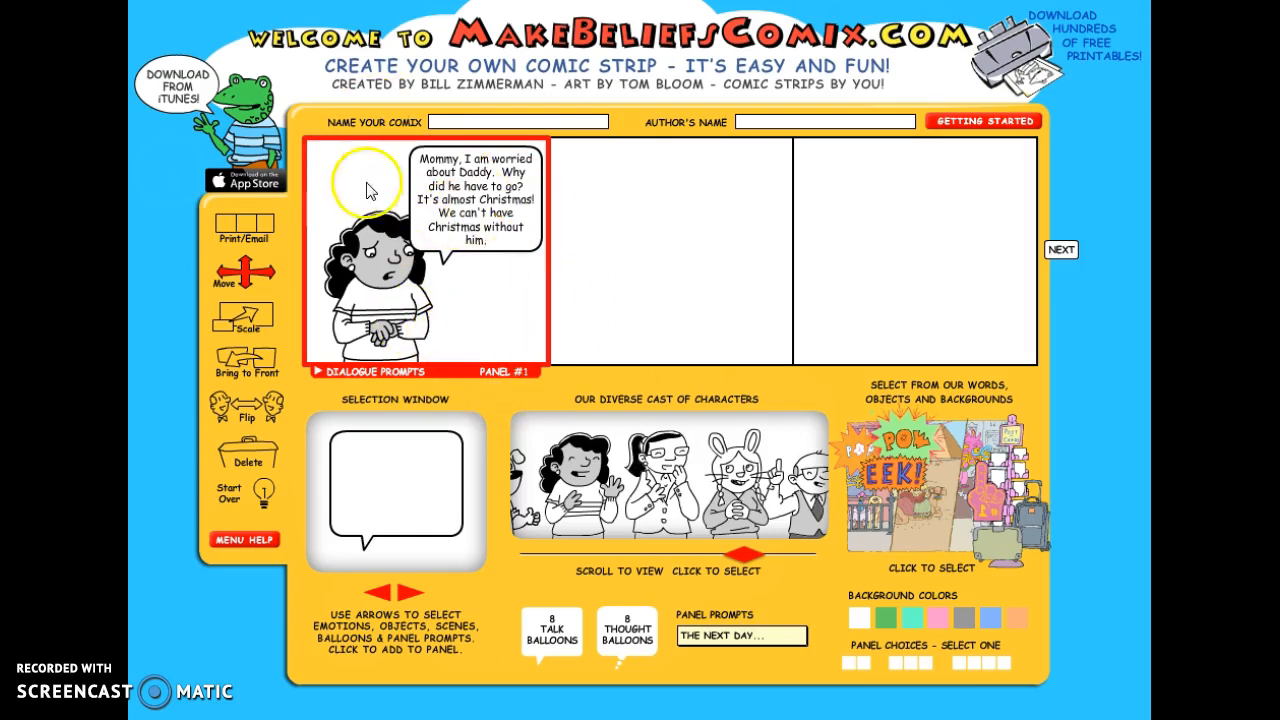
pyautogui.press('BackSpace')
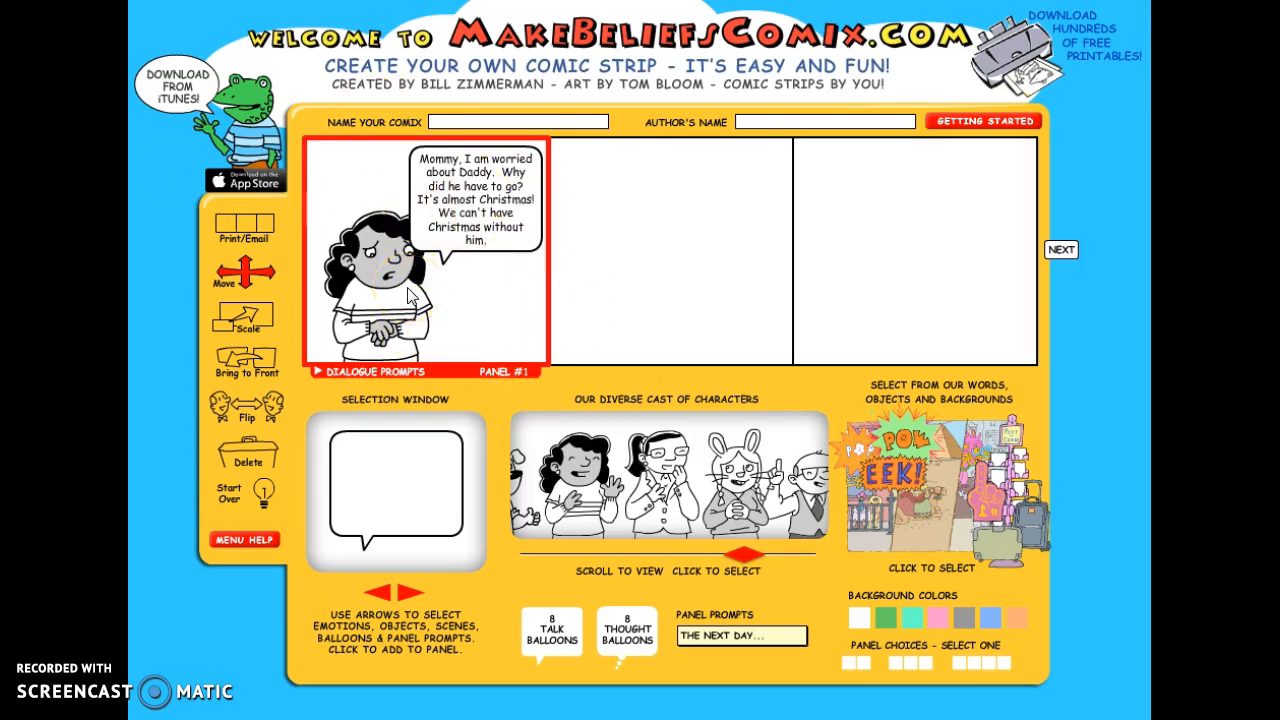
# - Add the dark-haired girl in her worried, clasped-hands pose to the second panel and place her at its left side
pyautogui.click(382, 308)
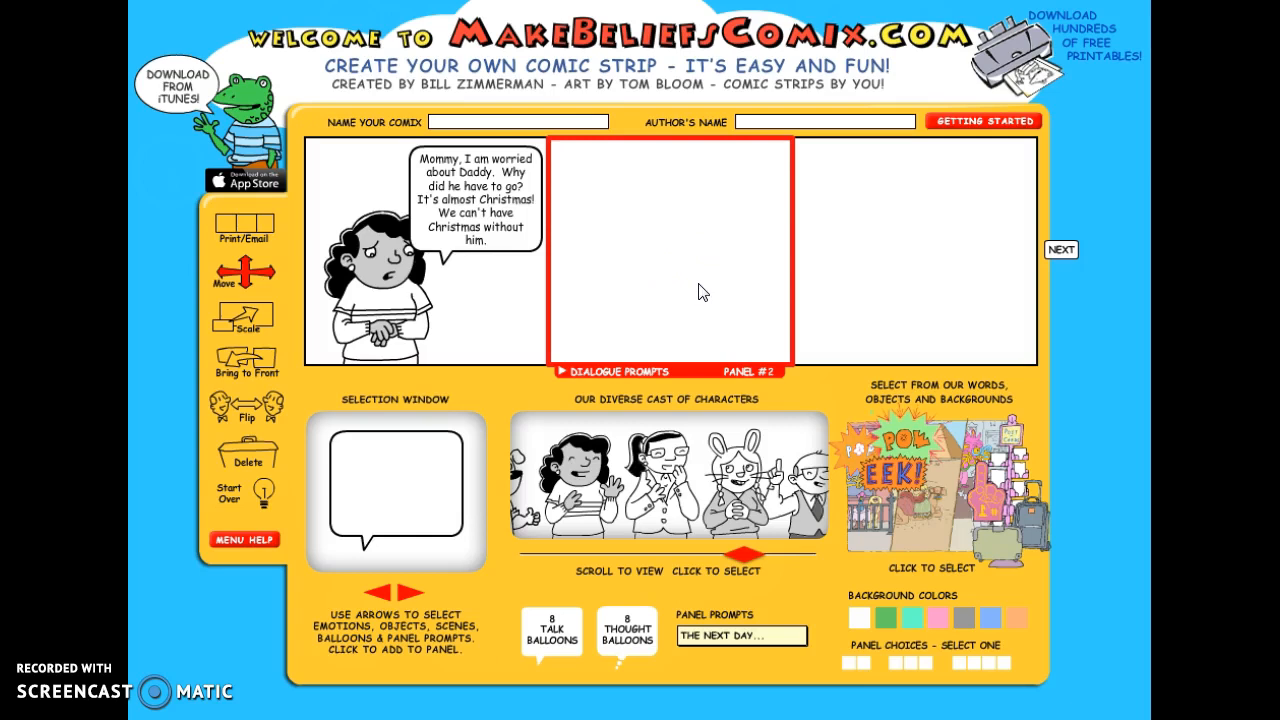
pyautogui.click(587, 488)
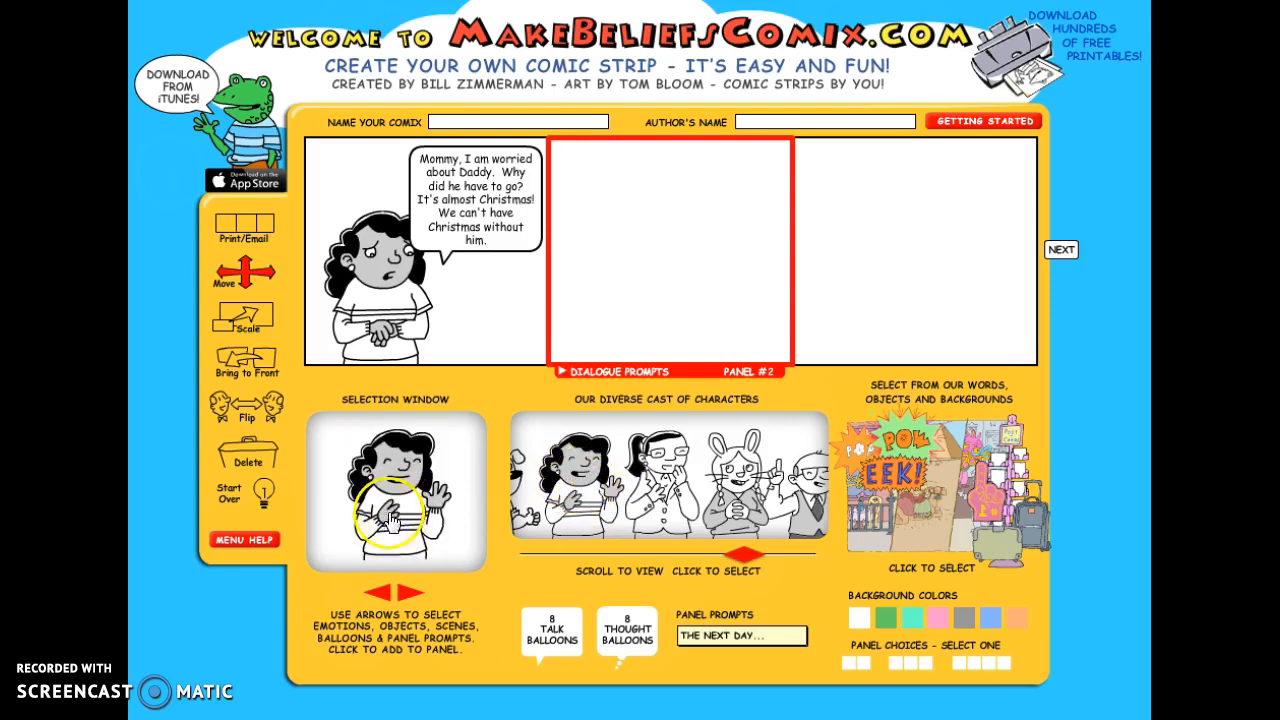
pyautogui.click(380, 598)
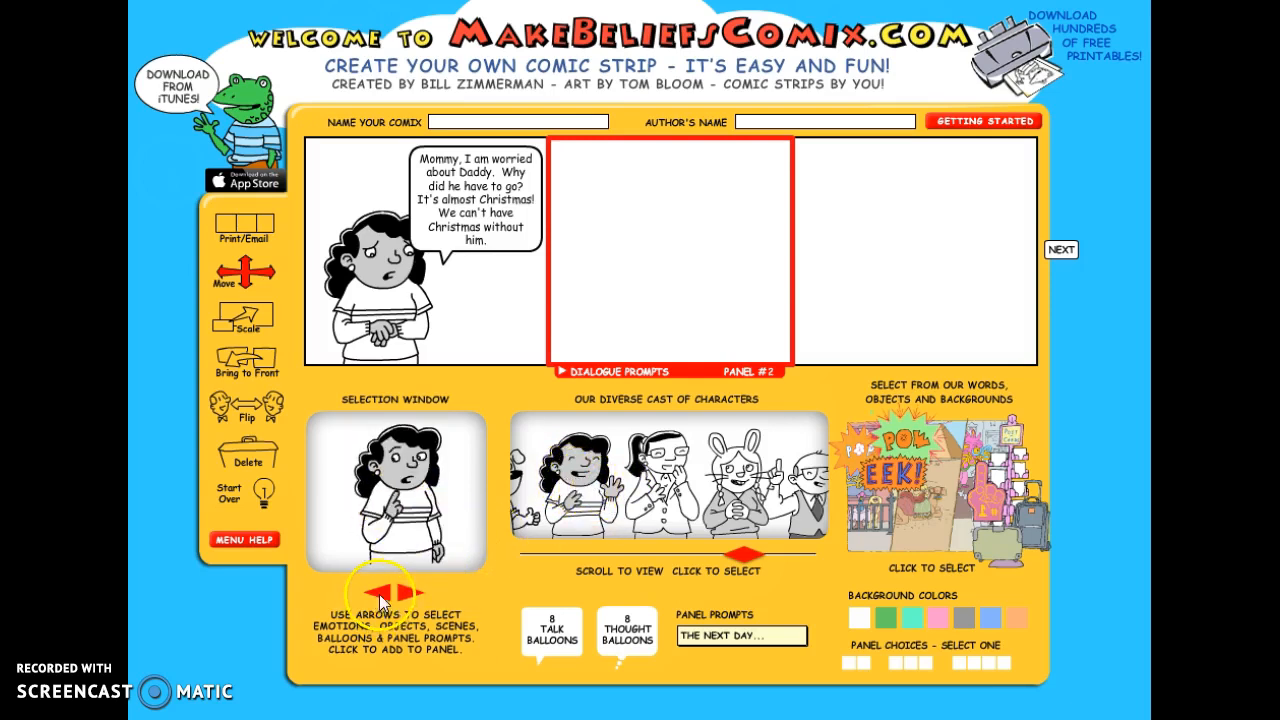
pyautogui.click(380, 598)
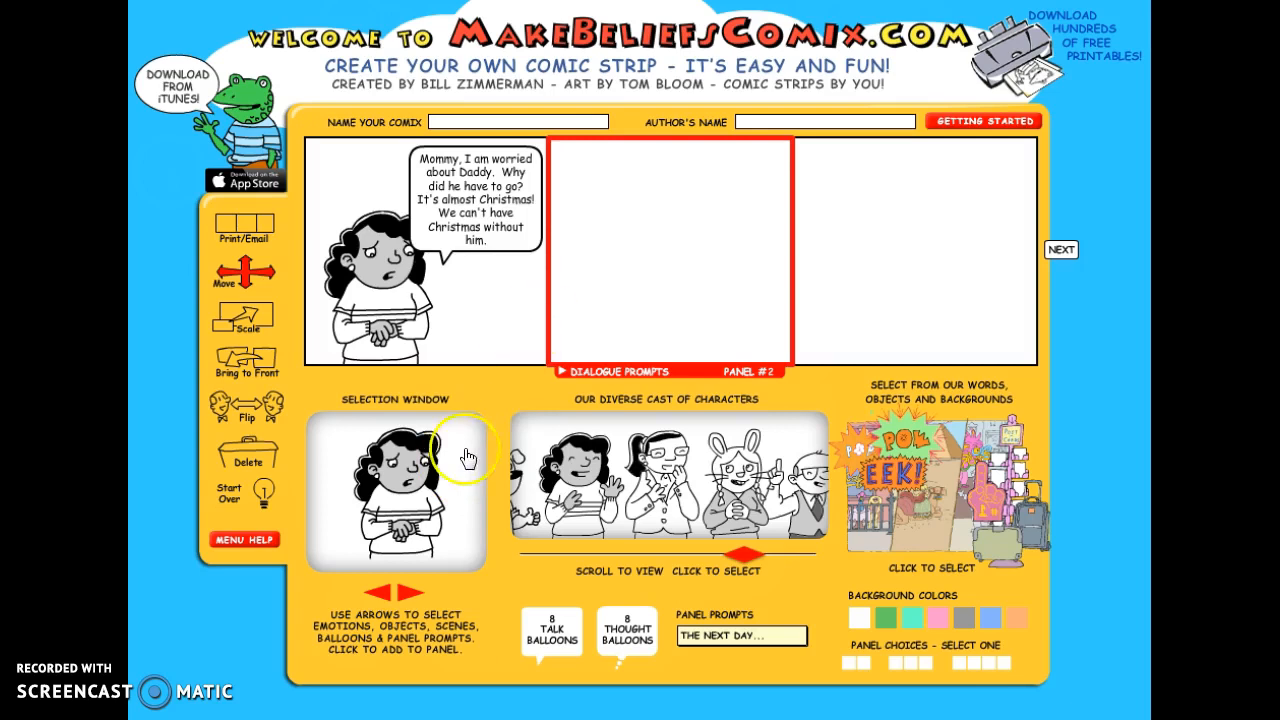
pyautogui.click(403, 508)
pyautogui.moveTo(659, 309); pyautogui.dragTo(589, 313)
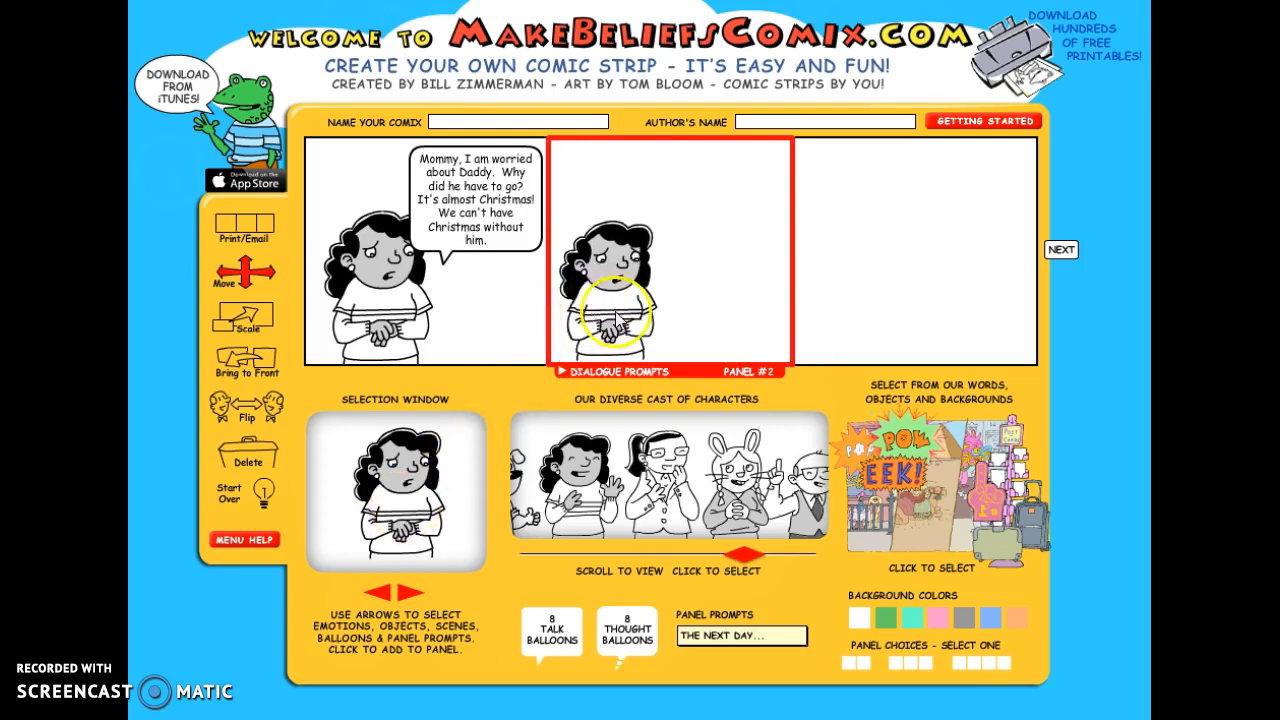
# - Scale the worried girl in the second panel down slightly
pyautogui.click(255, 320)
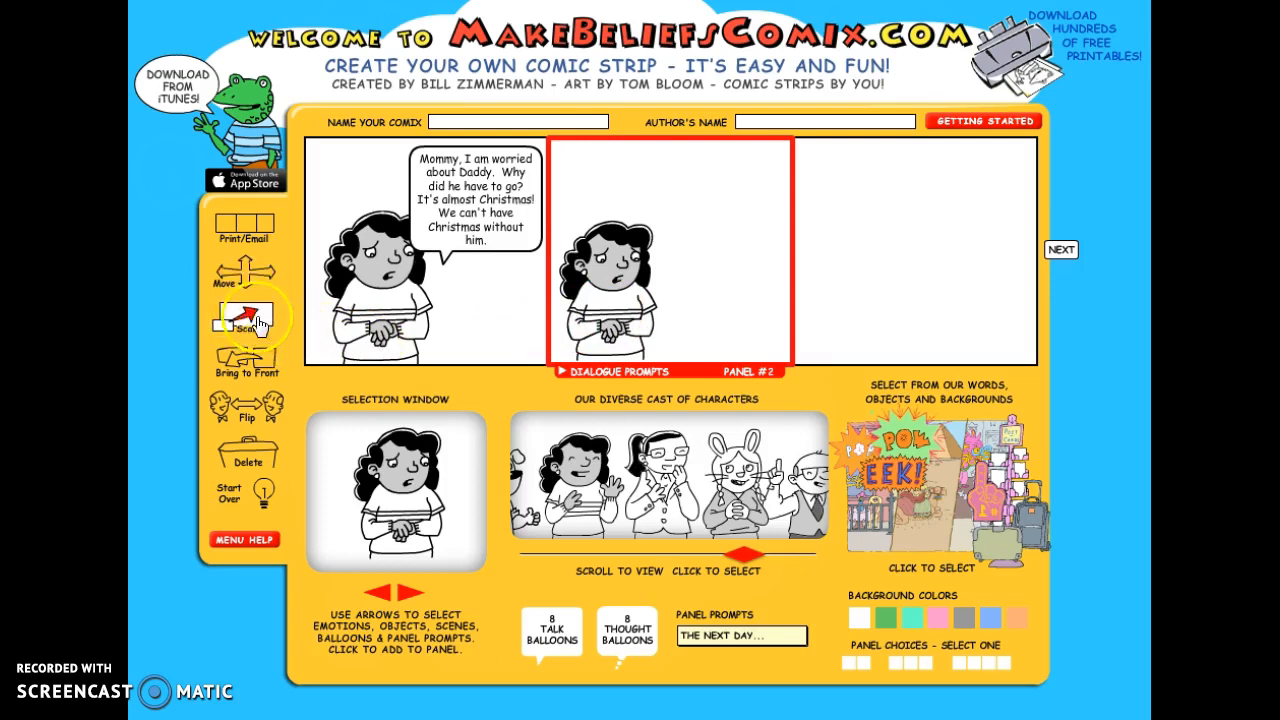
pyautogui.click(583, 280)
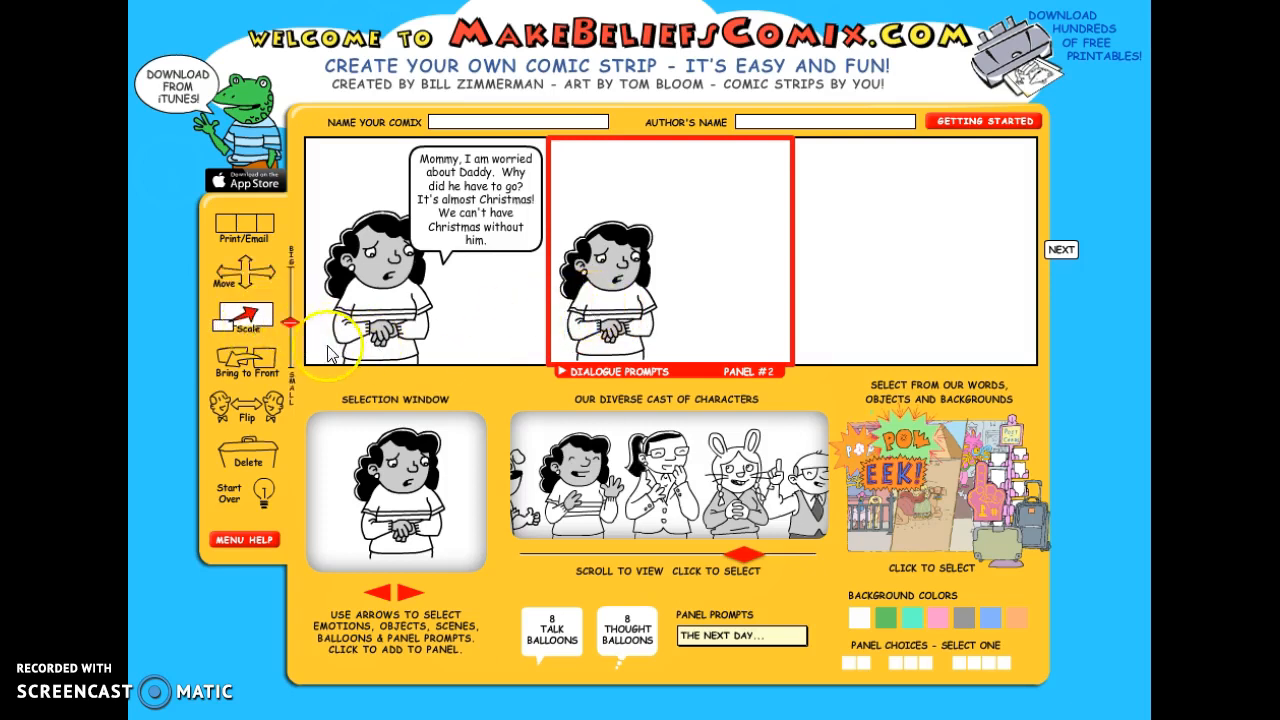
pyautogui.moveTo(290, 322); pyautogui.dragTo(291, 333)
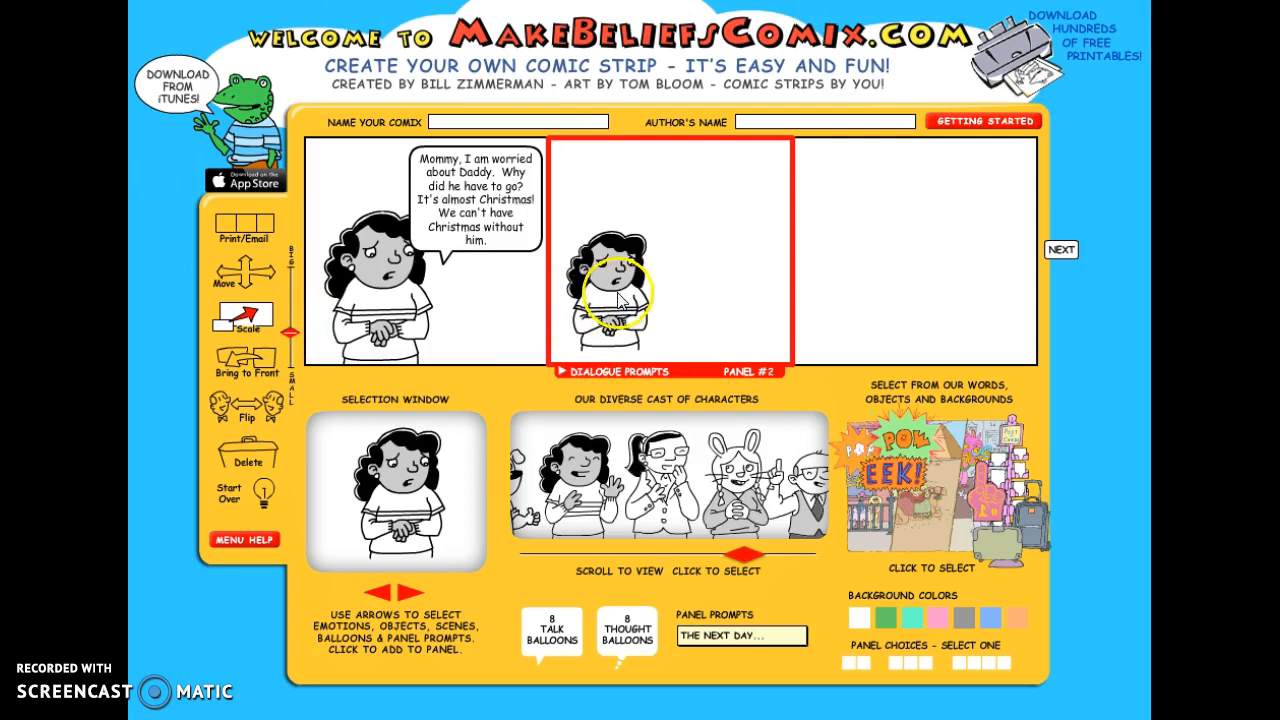
pyautogui.click(245, 272)
pyautogui.moveTo(615, 340); pyautogui.dragTo(617, 290)
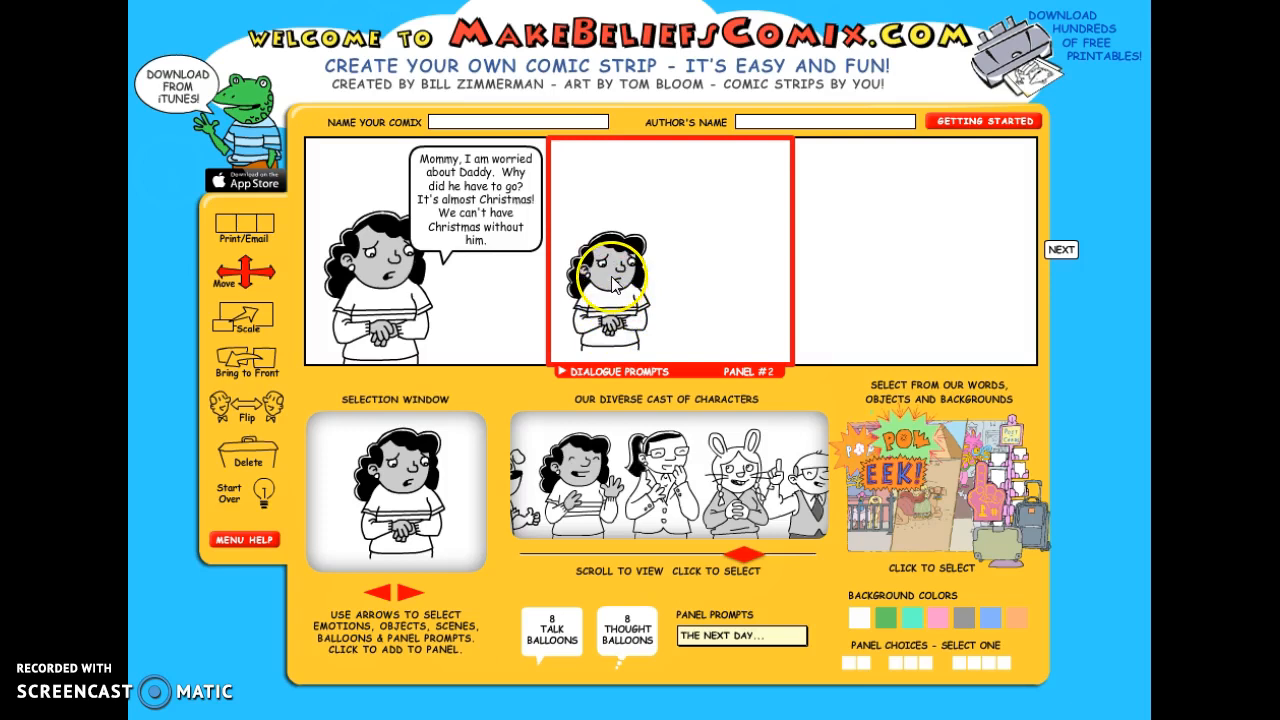
# - Add the pregnant woman in the yellow dress to the second panel and place her at the panel's right side
pyautogui.moveTo(752, 560); pyautogui.dragTo(525, 568)
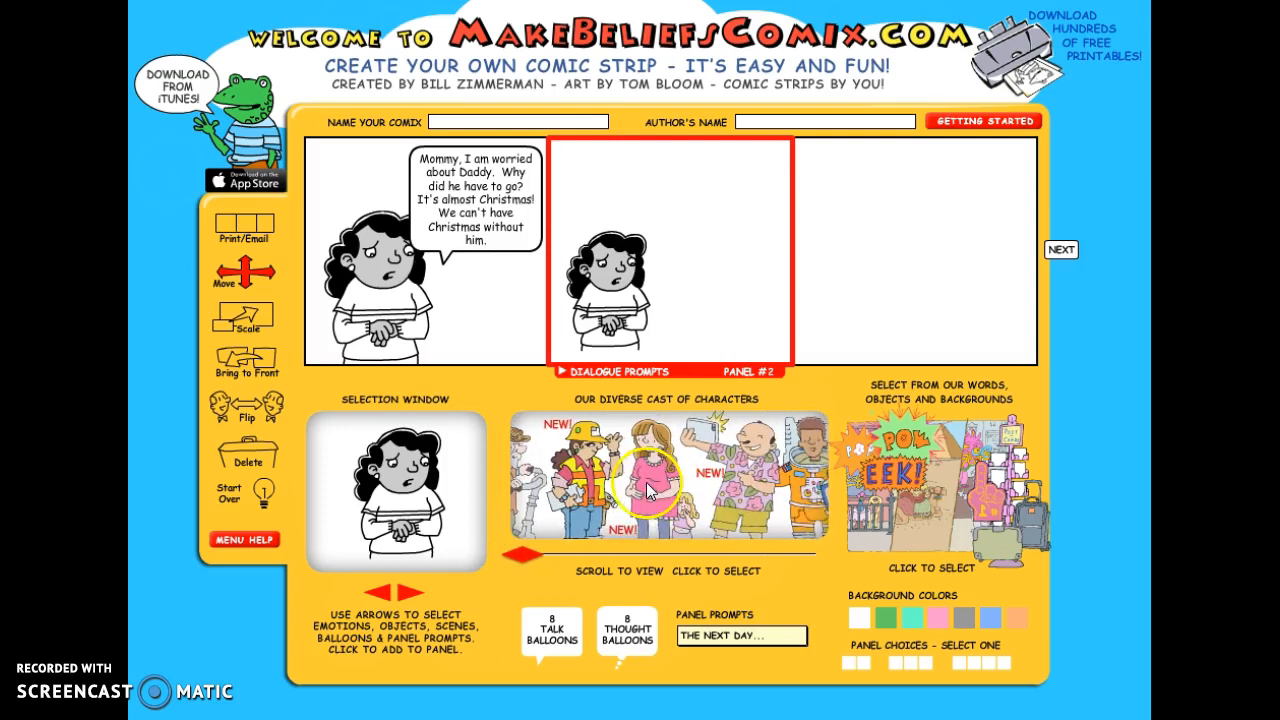
pyautogui.click(647, 490)
pyautogui.click(390, 505)
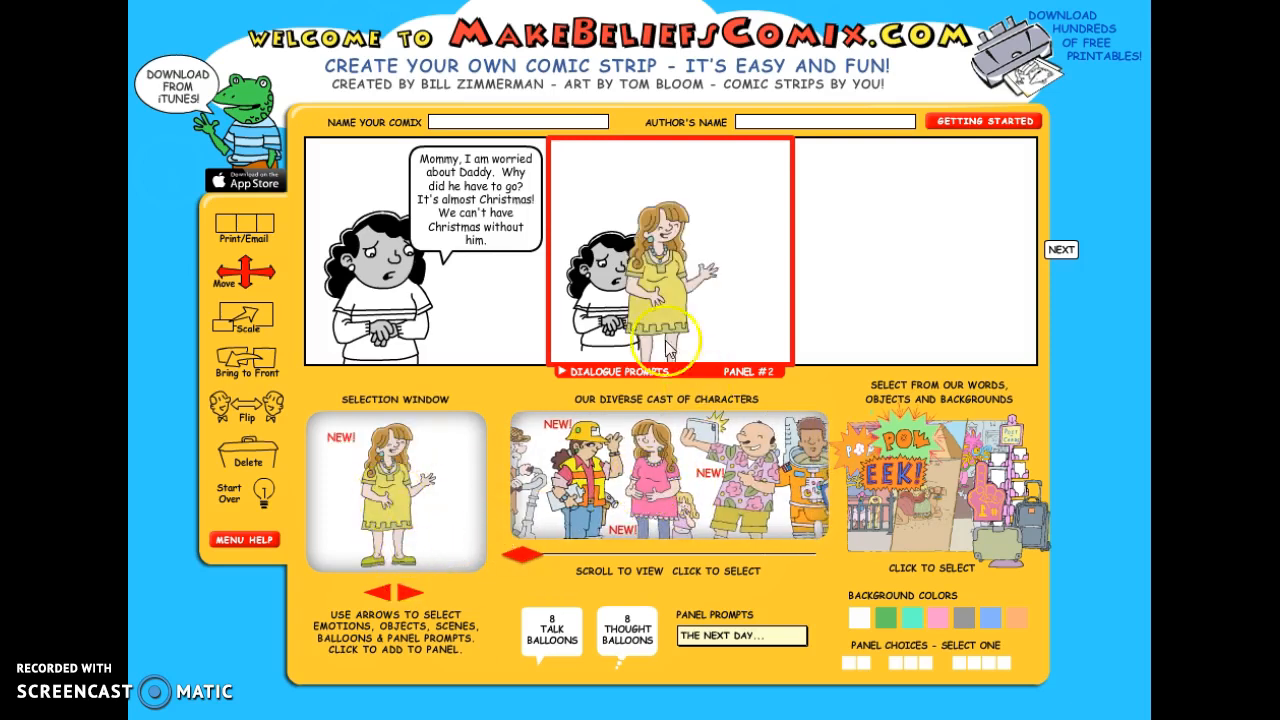
pyautogui.moveTo(662, 310); pyautogui.dragTo(732, 305)
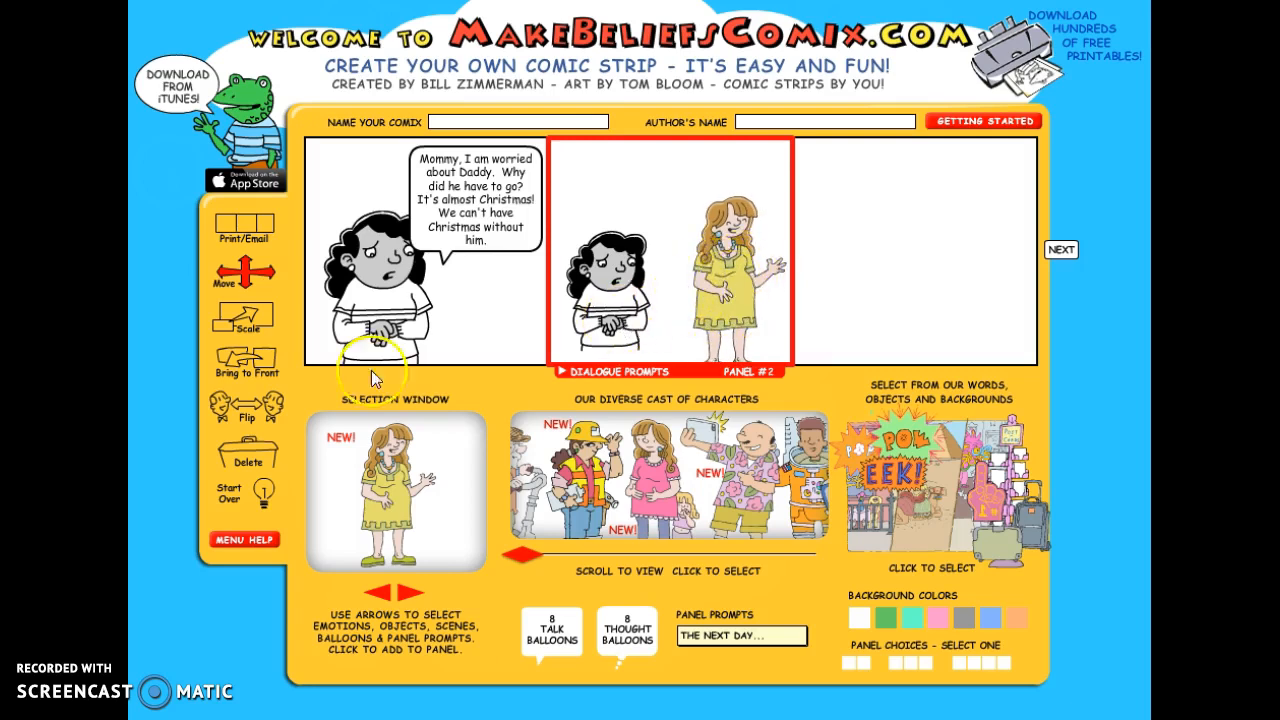
# - Scale the woman up so she is much taller than the girl
pyautogui.click(250, 318)
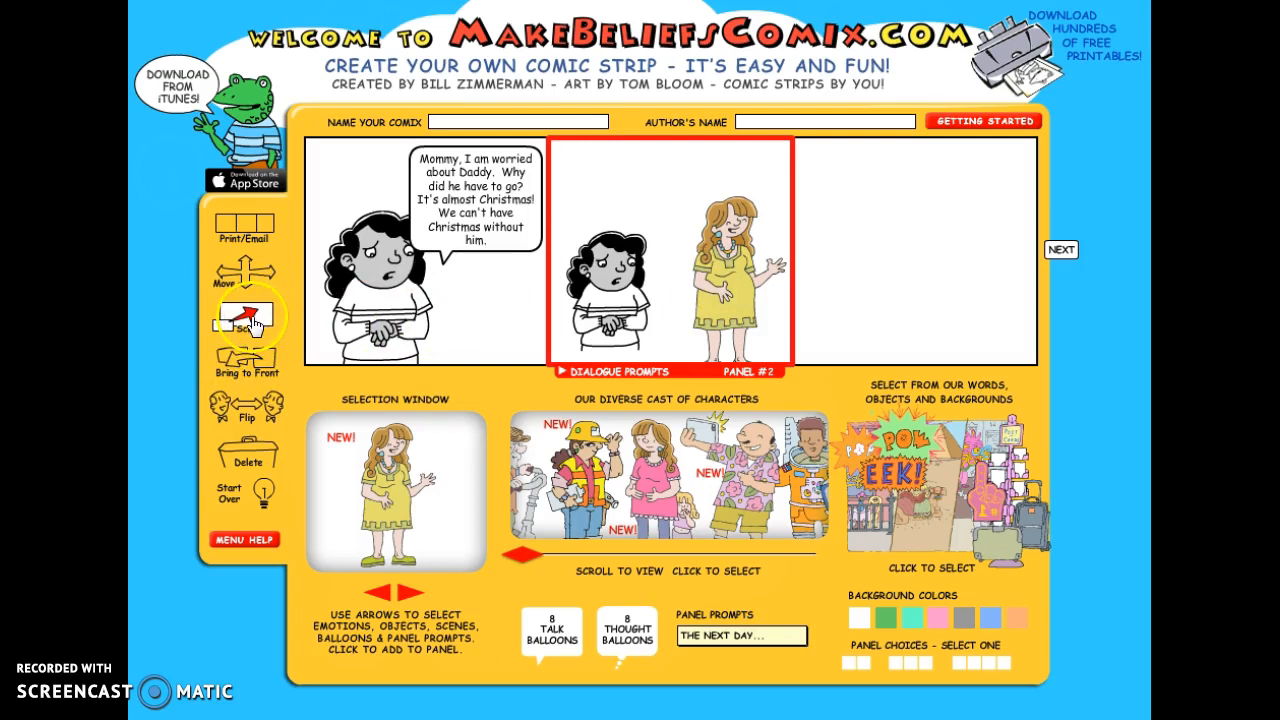
pyautogui.moveTo(291, 324); pyautogui.dragTo(295, 290)
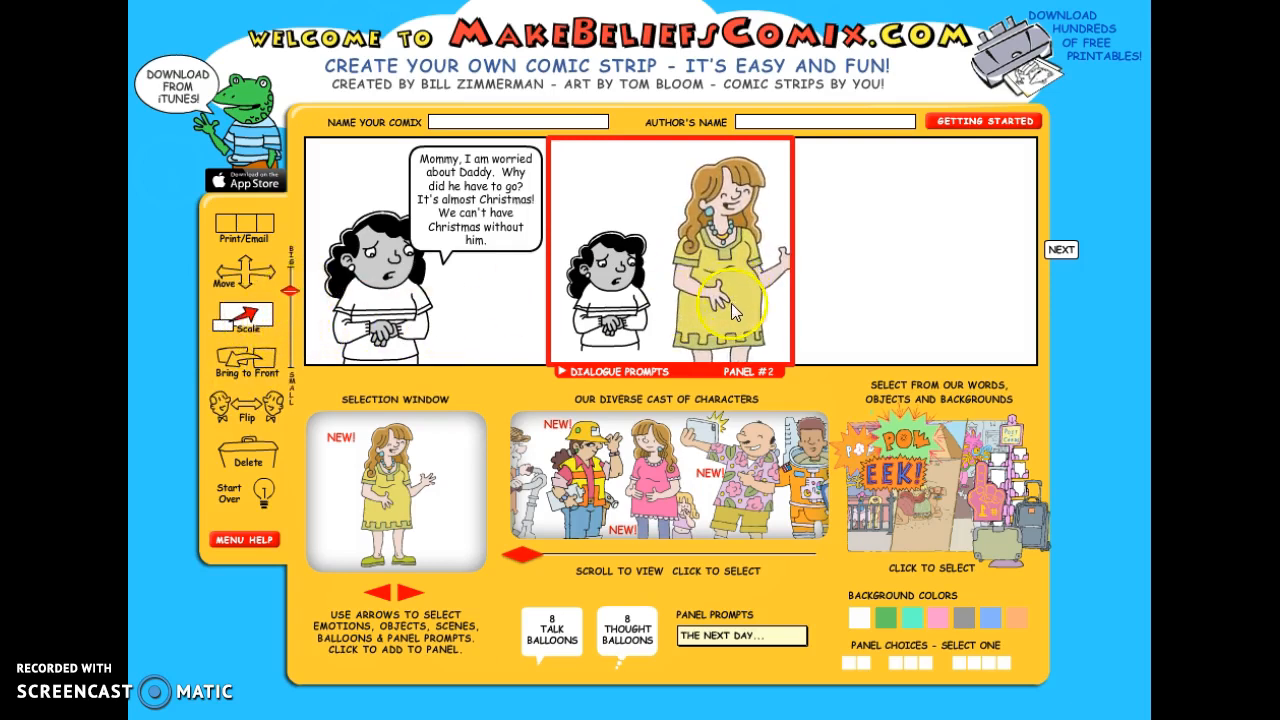
pyautogui.click(248, 270)
pyautogui.click(730, 269)
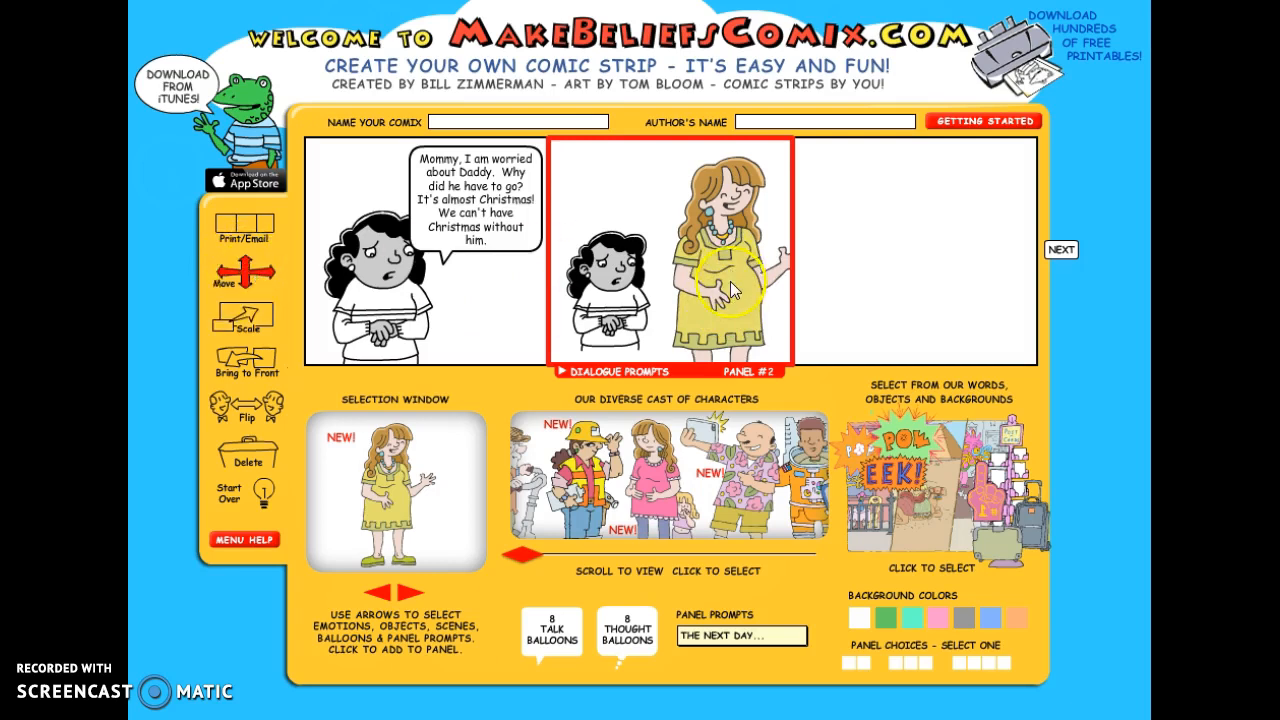
# - Flip the woman in the second panel so she faces the girl
pyautogui.click(247, 405)
pyautogui.click(755, 292)
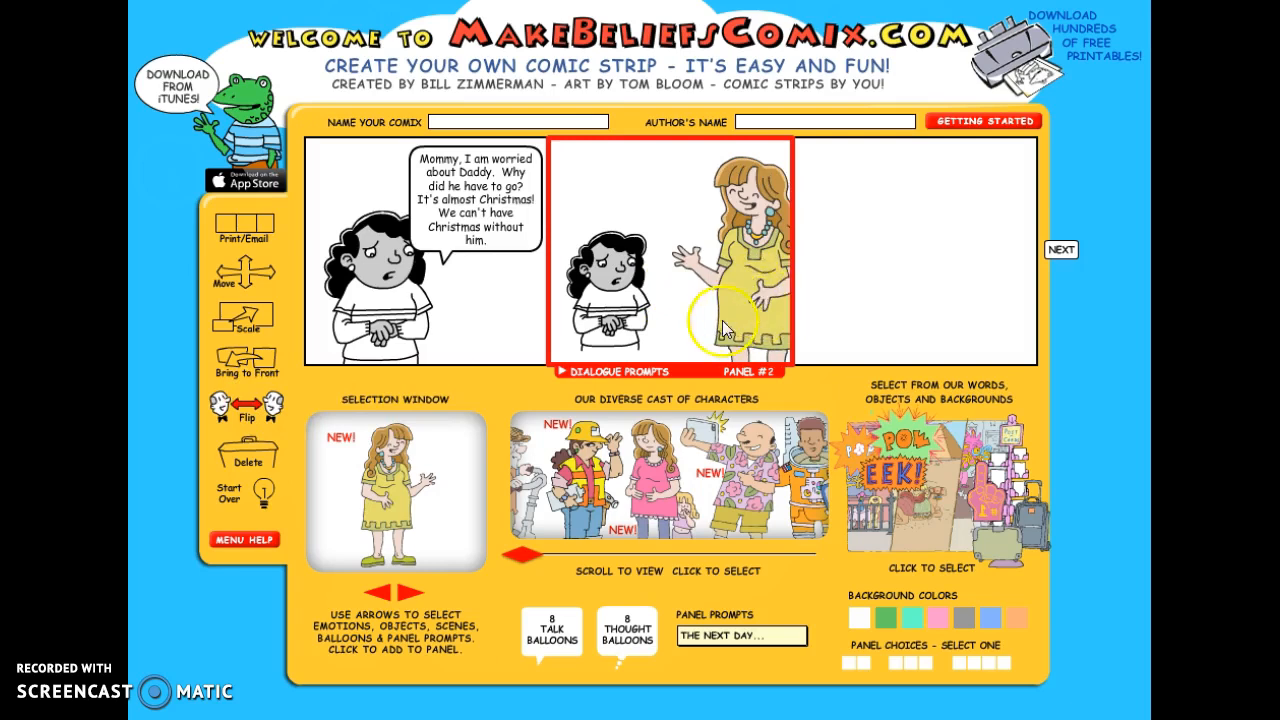
pyautogui.click(225, 410)
pyautogui.click(721, 270)
# - Move the woman fully inside the second panel and the girl down into its lower left corner
pyautogui.click(245, 272)
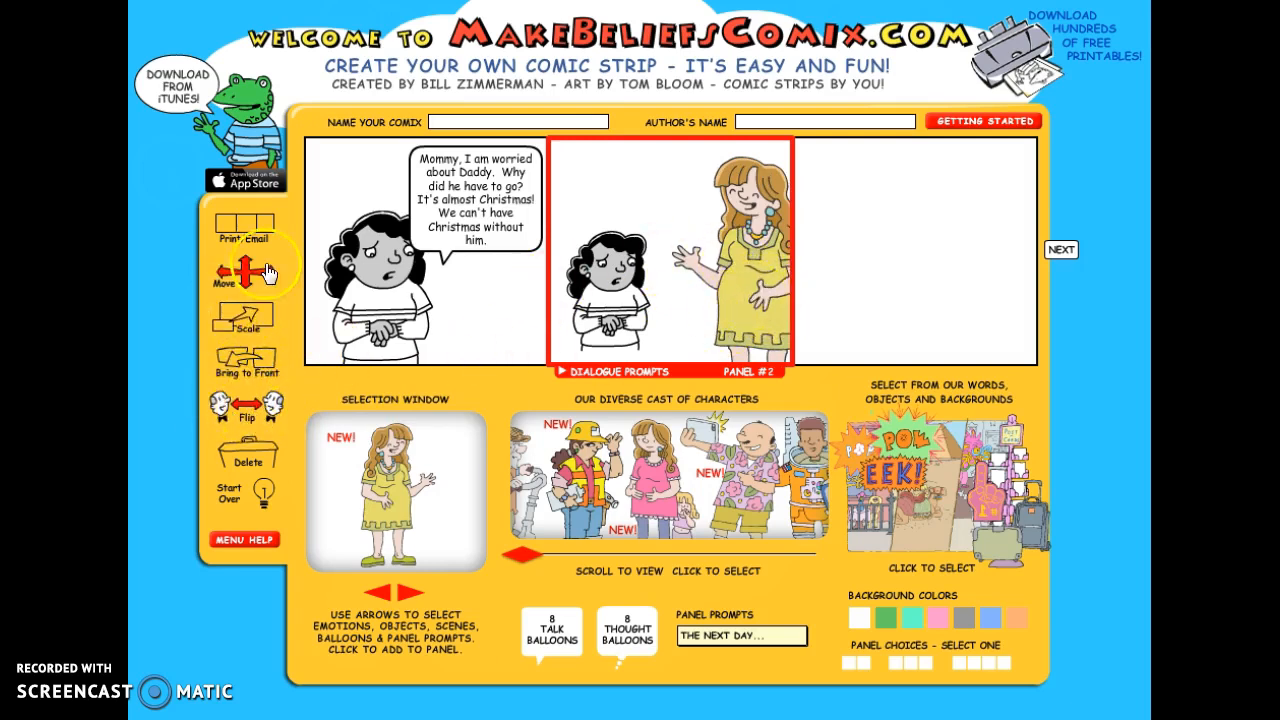
pyautogui.click(608, 285)
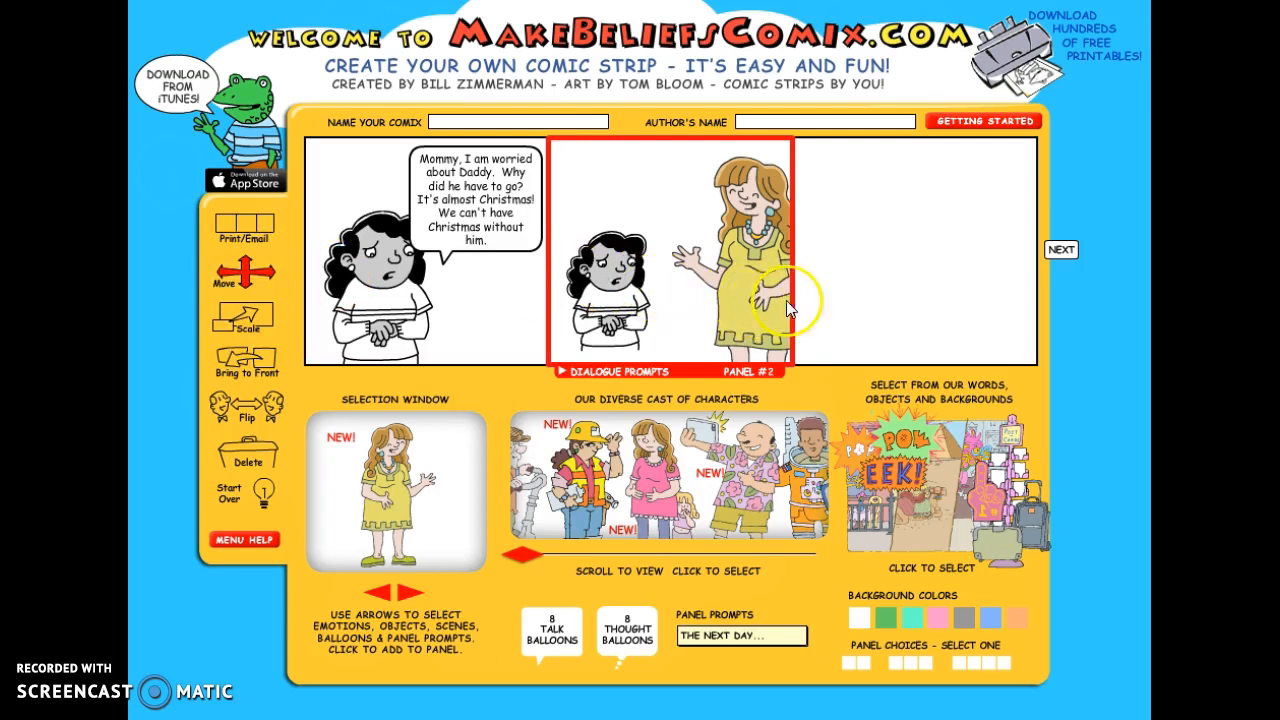
pyautogui.moveTo(755, 305); pyautogui.dragTo(737, 312)
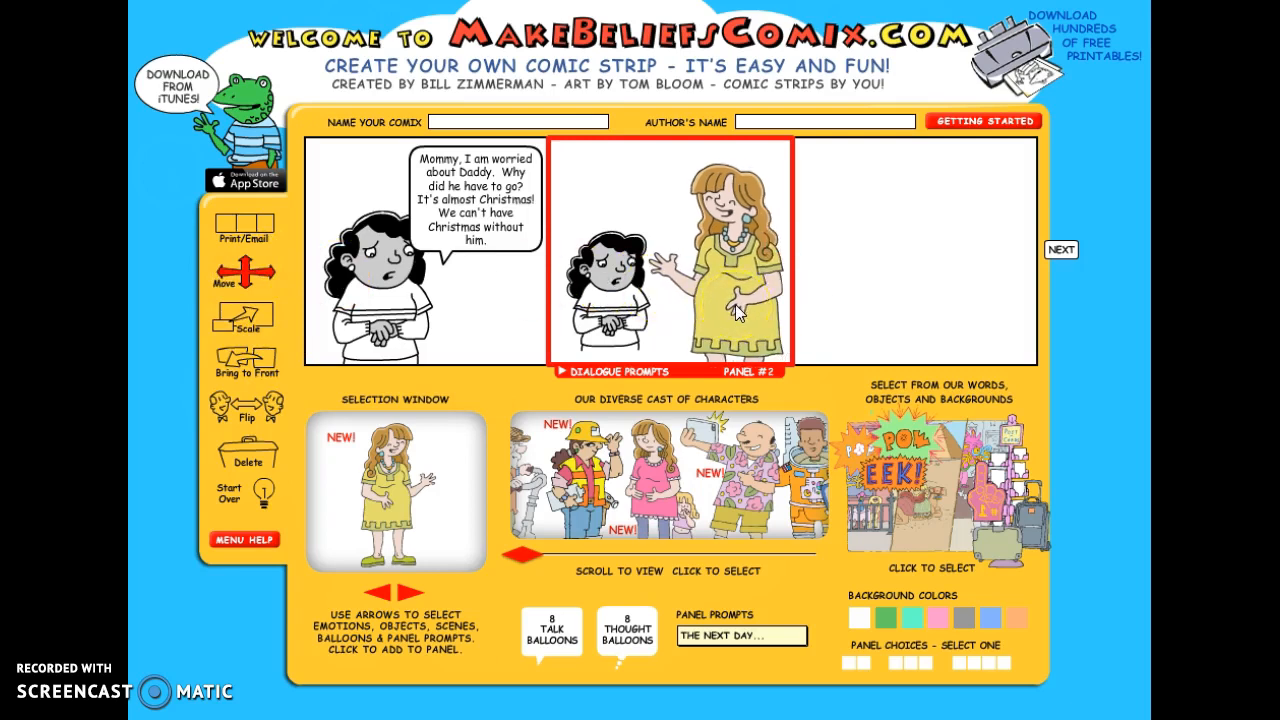
pyautogui.moveTo(621, 312)
pyautogui.mouseDown()
pyautogui.moveTo(623, 330)
pyautogui.moveTo(605, 338)
pyautogui.moveTo(628, 314)
pyautogui.mouseUp()
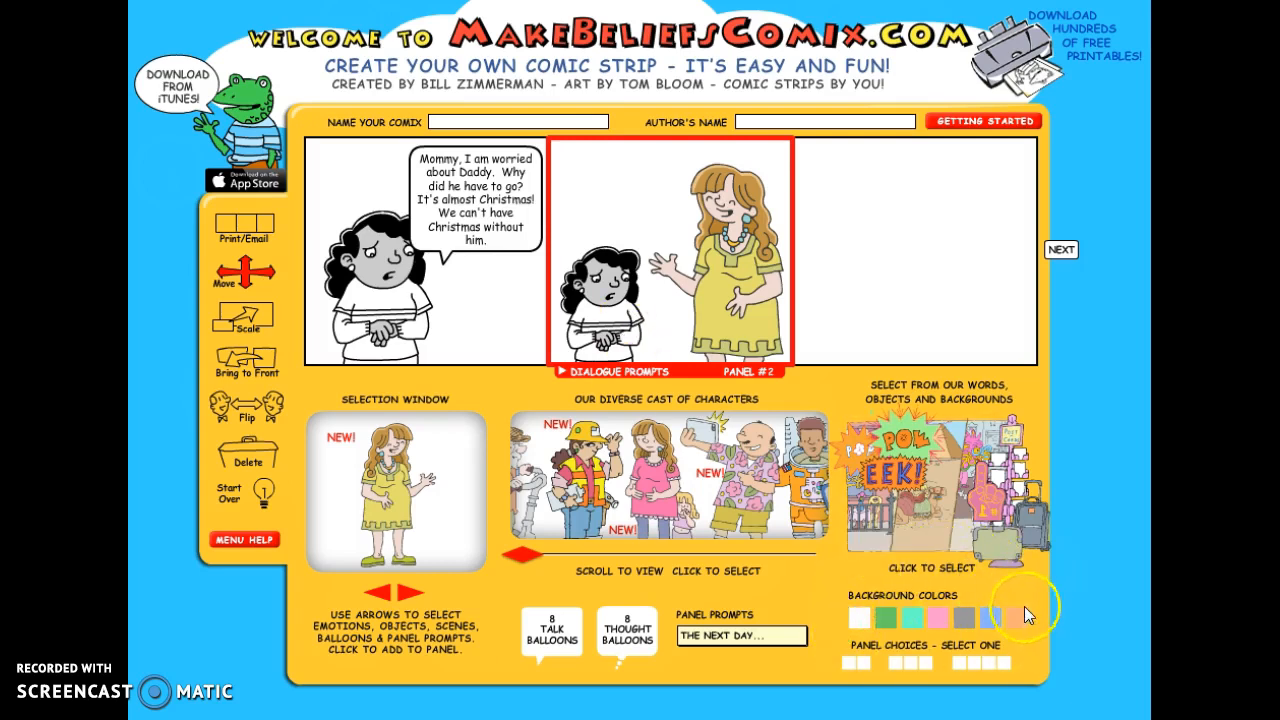
# - Place the living room scene with the television behind the characters in the second panel, with white as the background color
pyautogui.click(886, 618)
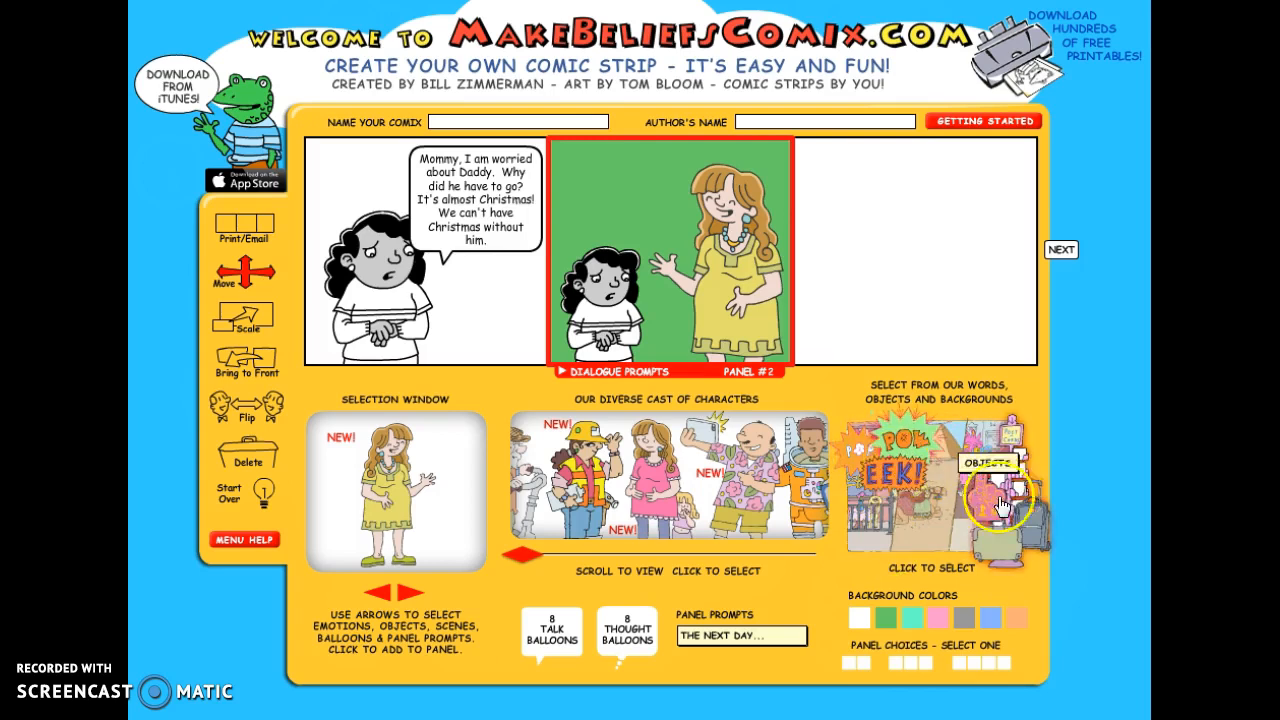
pyautogui.click(910, 527)
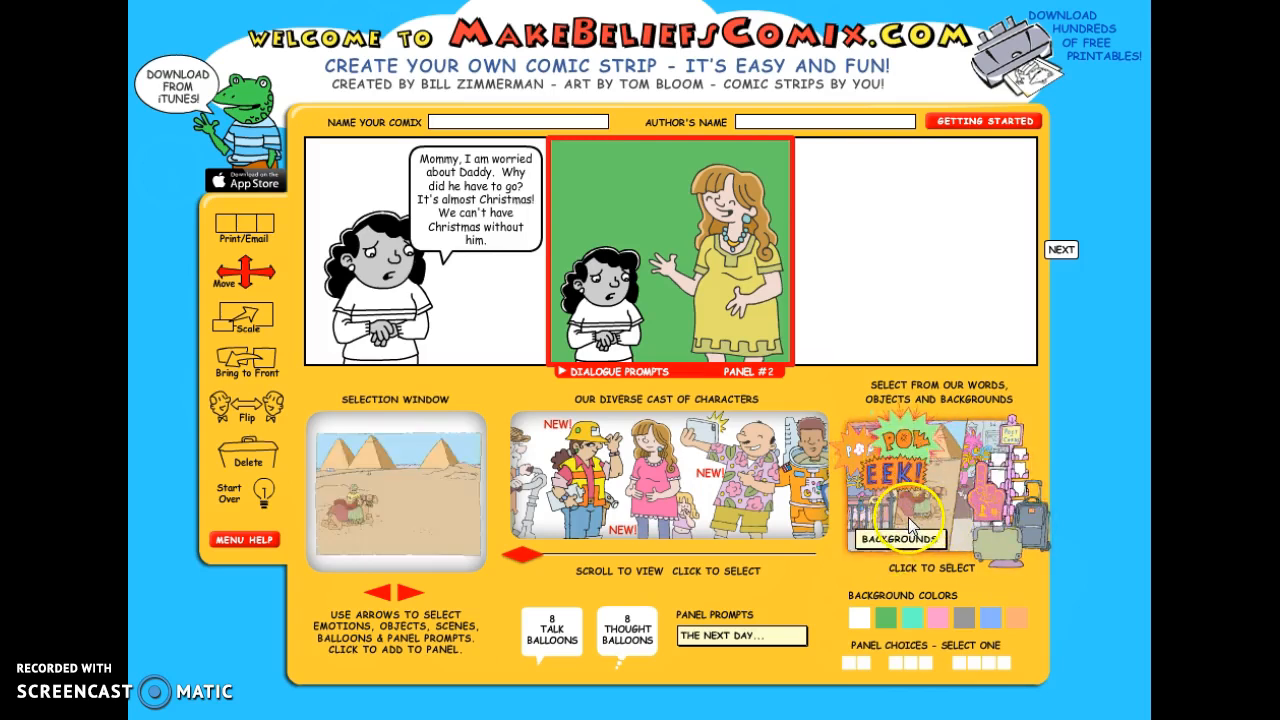
pyautogui.click(410, 594)
pyautogui.click(410, 594)
pyautogui.click(410, 594)
pyautogui.click(410, 594)
pyautogui.click(410, 594)
pyautogui.click(422, 553)
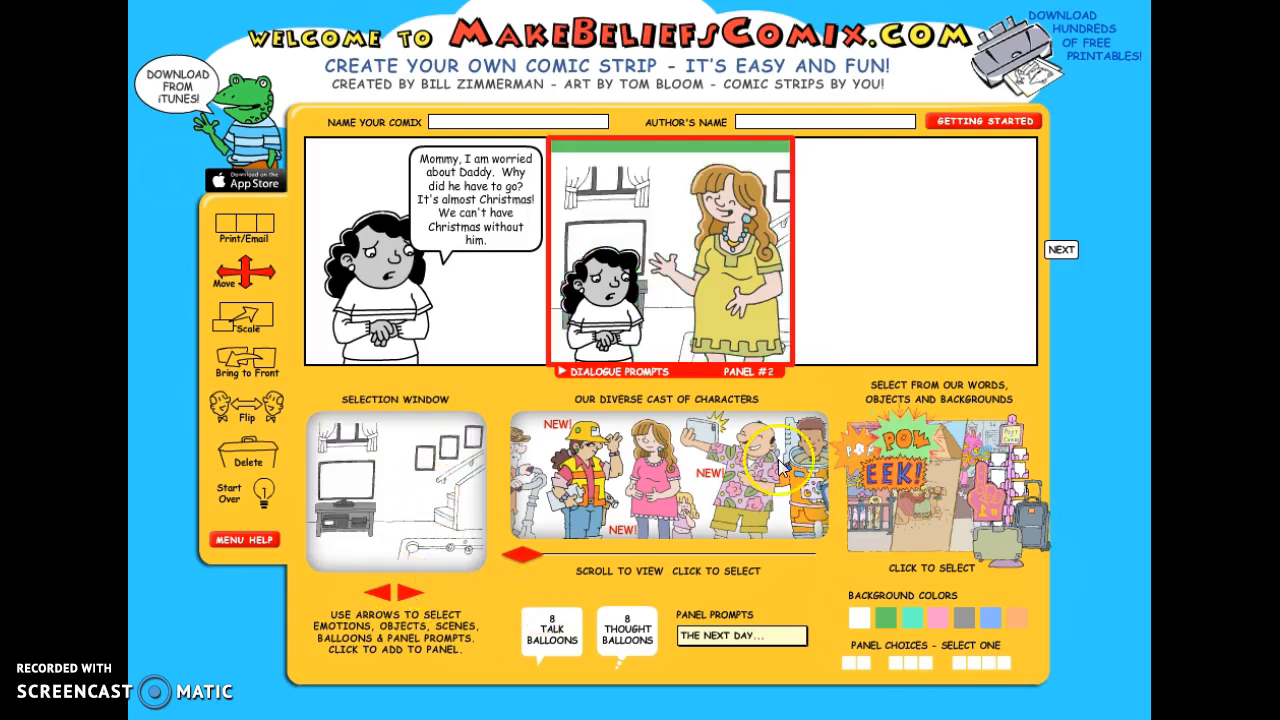
pyautogui.click(858, 617)
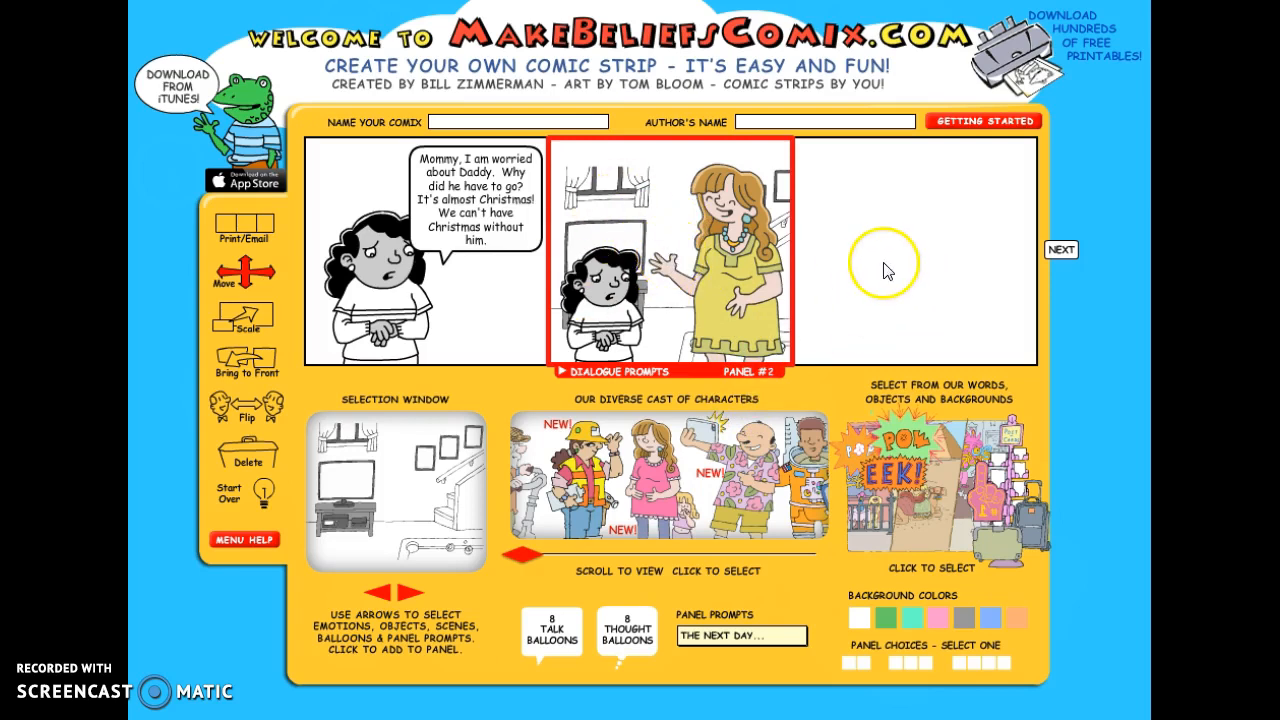
# - Activate the third panel and choose the dark-haired girl from the cast of characters
pyautogui.click(914, 282)
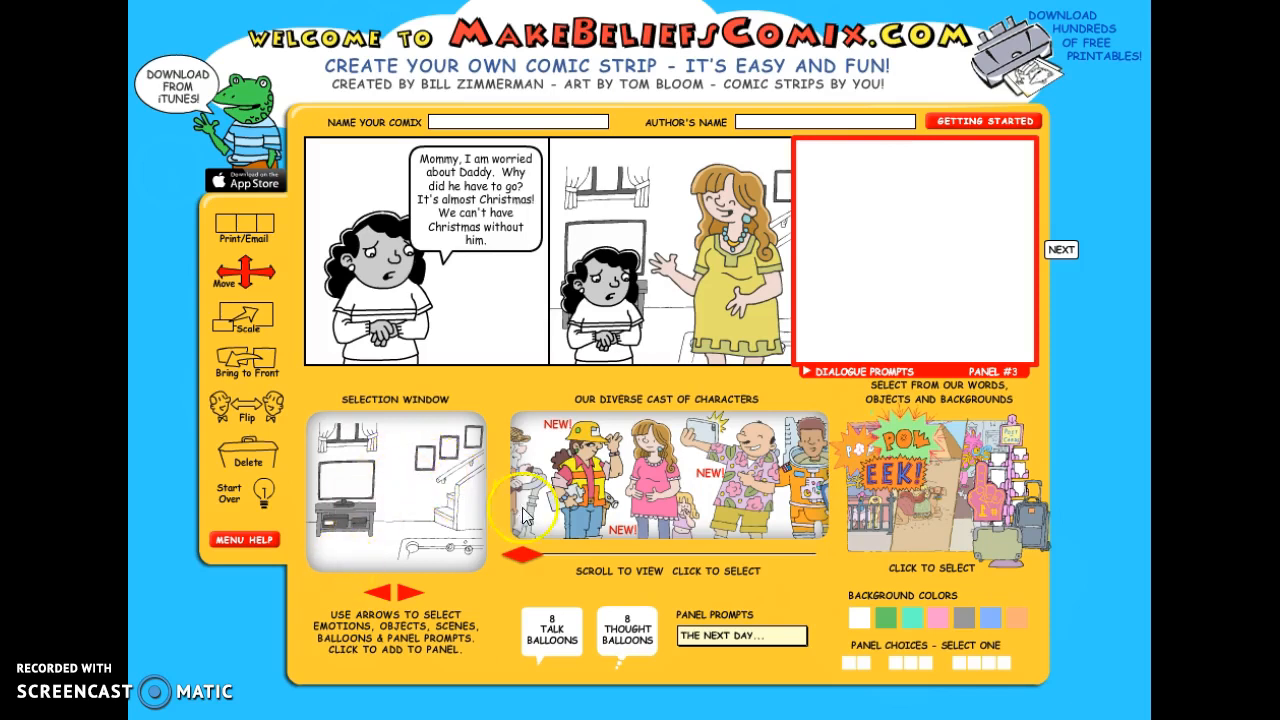
pyautogui.moveTo(532, 563); pyautogui.dragTo(745, 566)
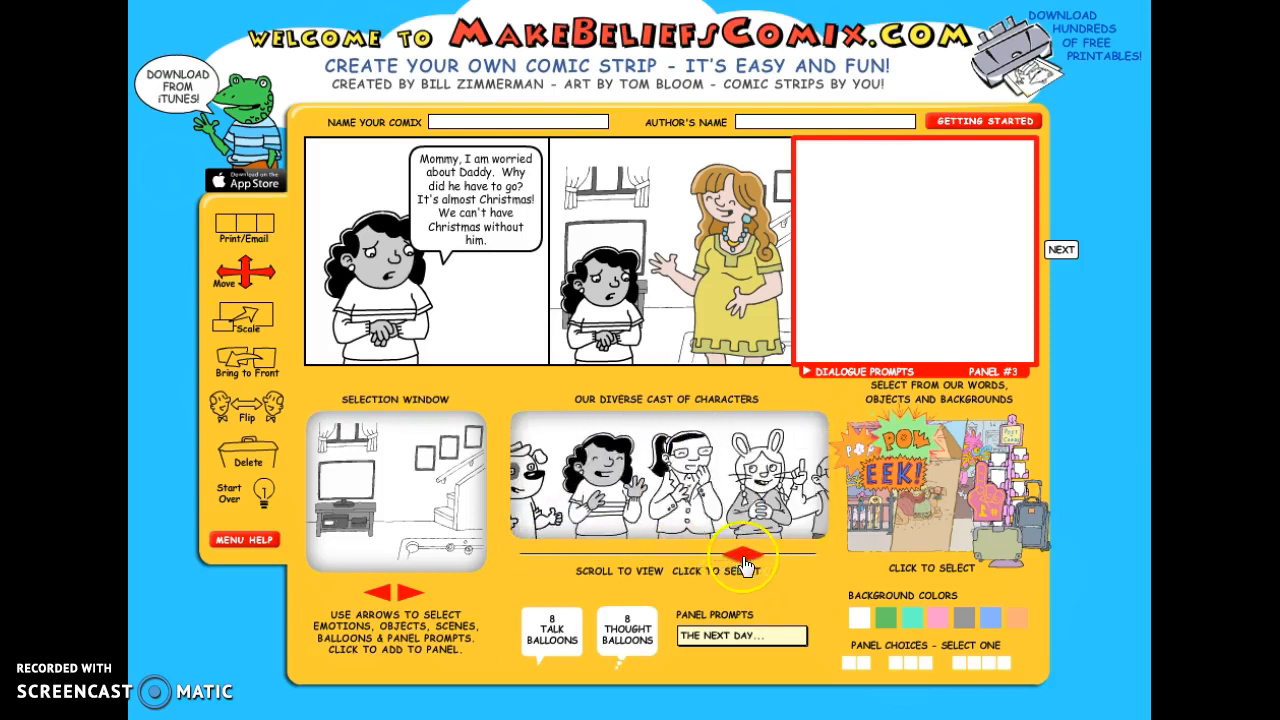
pyautogui.click(565, 490)
pyautogui.click(405, 480)
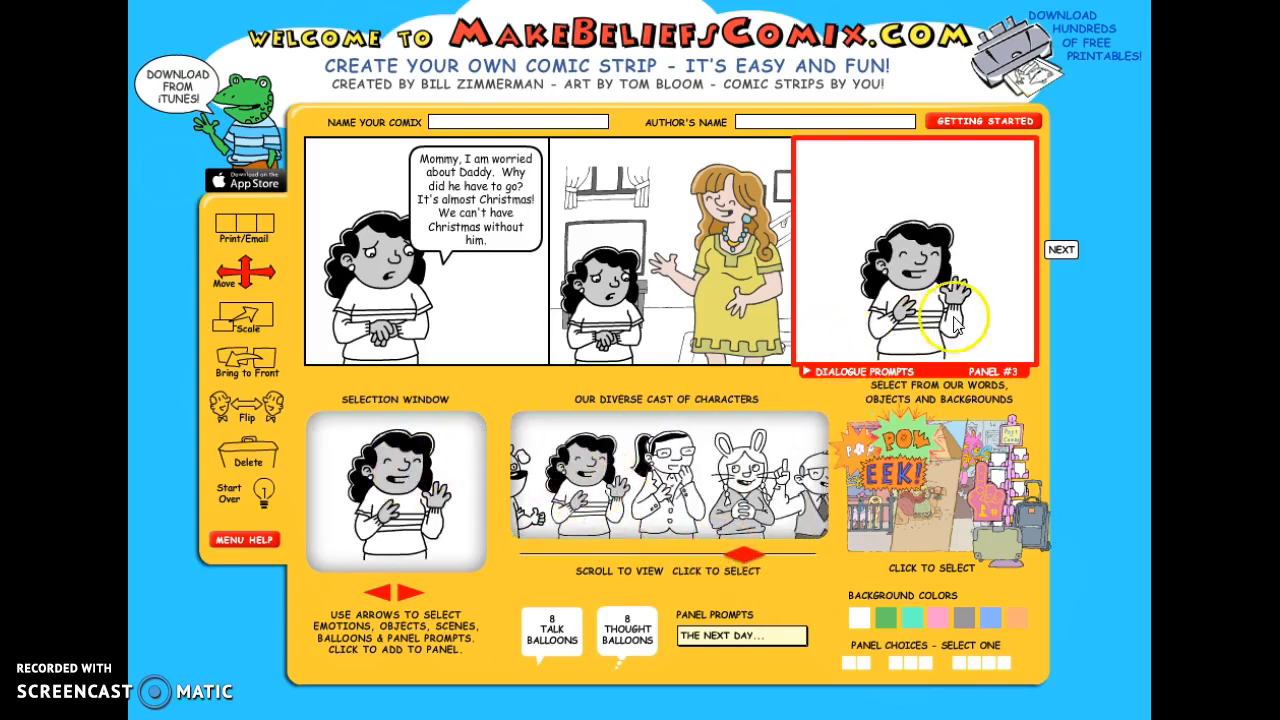
pyautogui.moveTo(925, 312); pyautogui.dragTo(875, 310)
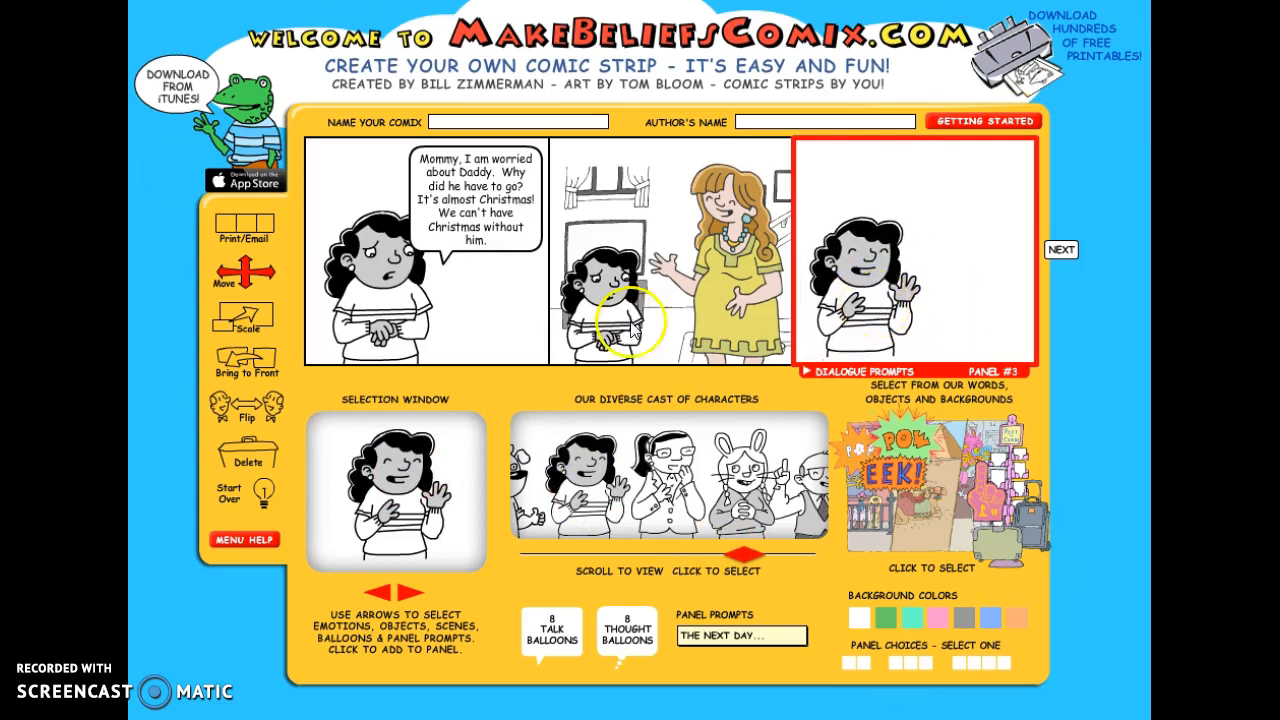
pyautogui.click(255, 447)
# - Add the girl in her angry, crossed-arms pose to the third panel and place her at its left side
pyautogui.click(378, 593)
pyautogui.click(380, 596)
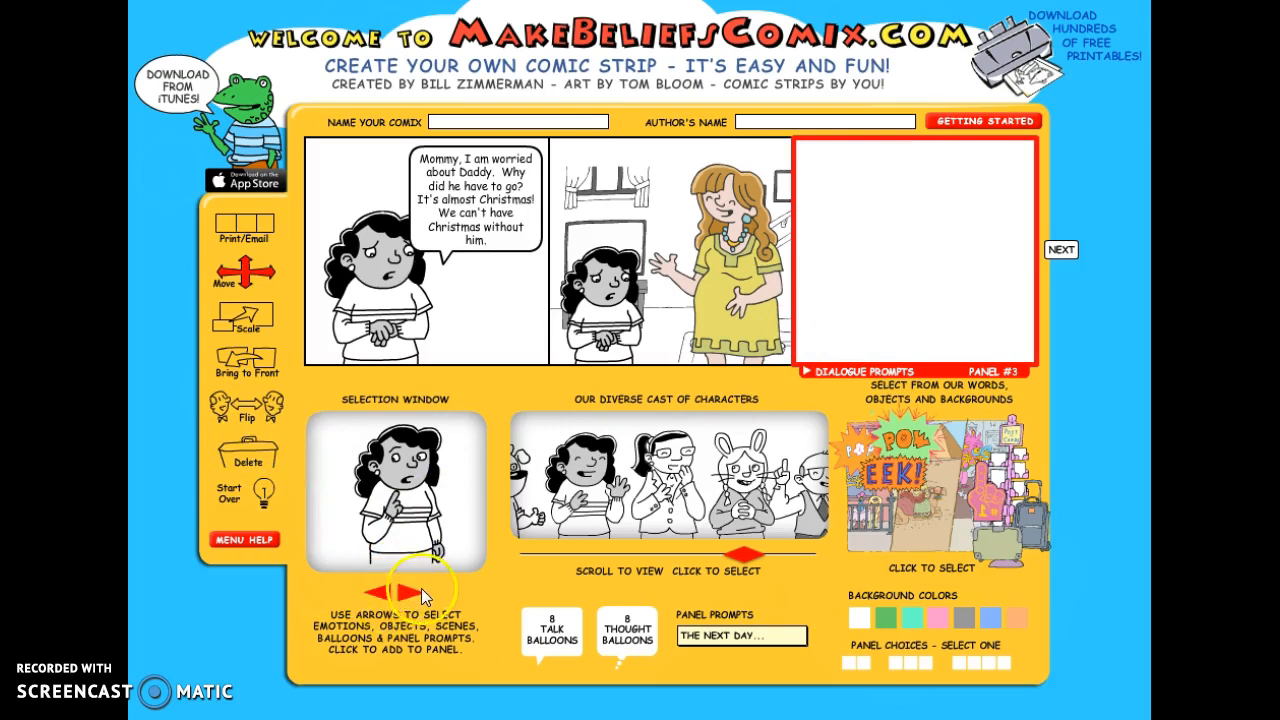
pyautogui.click(412, 591)
pyautogui.click(410, 593)
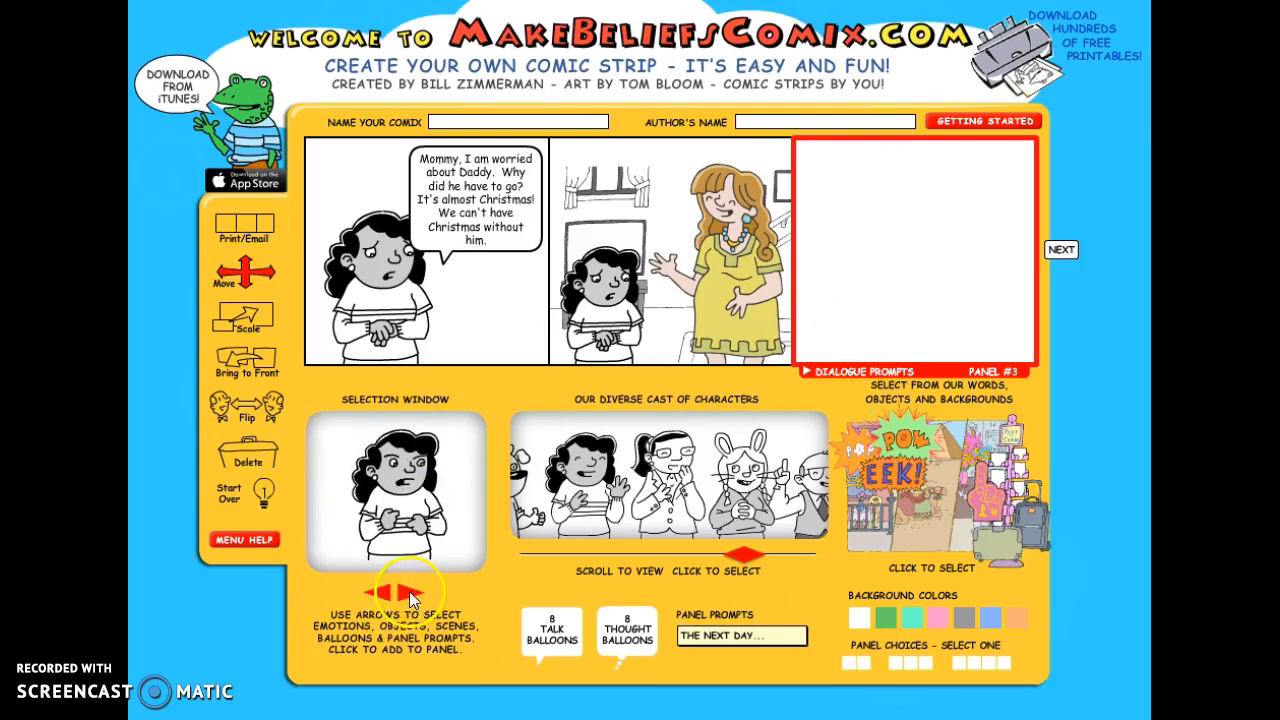
pyautogui.click(390, 494)
pyautogui.moveTo(925, 304); pyautogui.dragTo(857, 300)
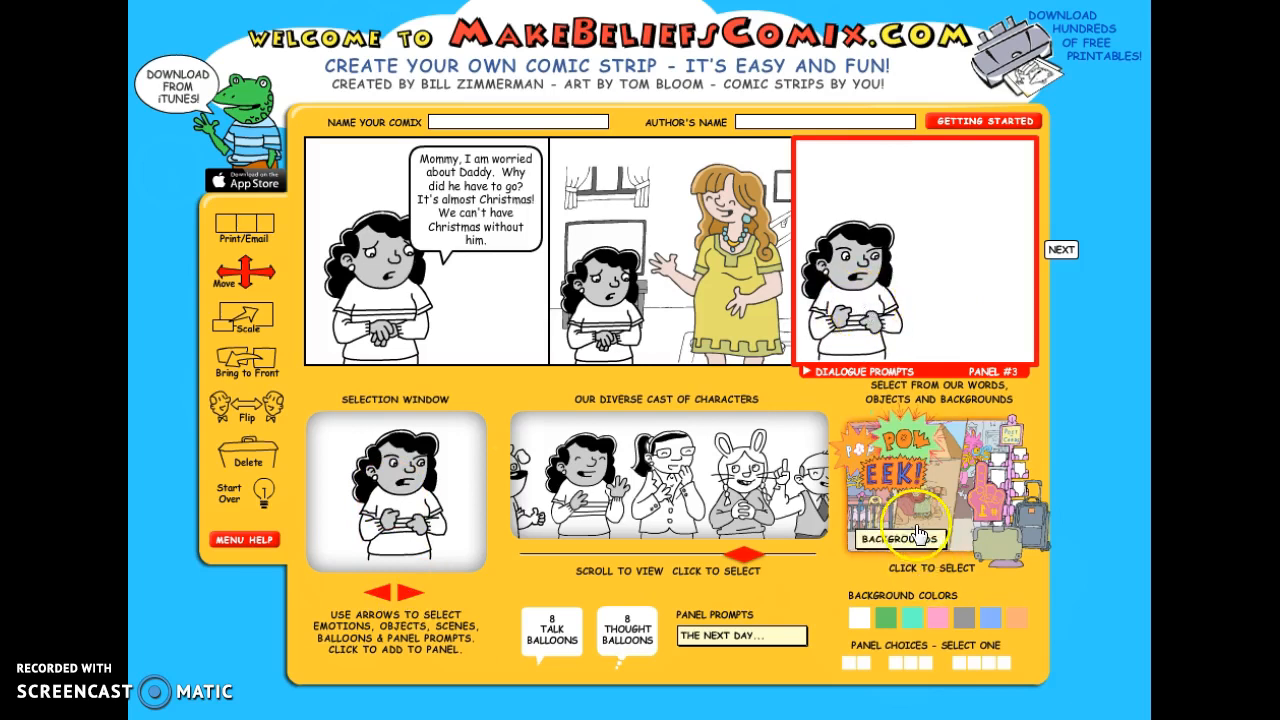
# - Place the living room scene with the television in the third panel and move the angry girl toward the panel's center
pyautogui.click(919, 533)
pyautogui.click(412, 594)
pyautogui.click(410, 594)
pyautogui.click(410, 594)
pyautogui.click(425, 507)
pyautogui.moveTo(830, 333); pyautogui.dragTo(907, 292)
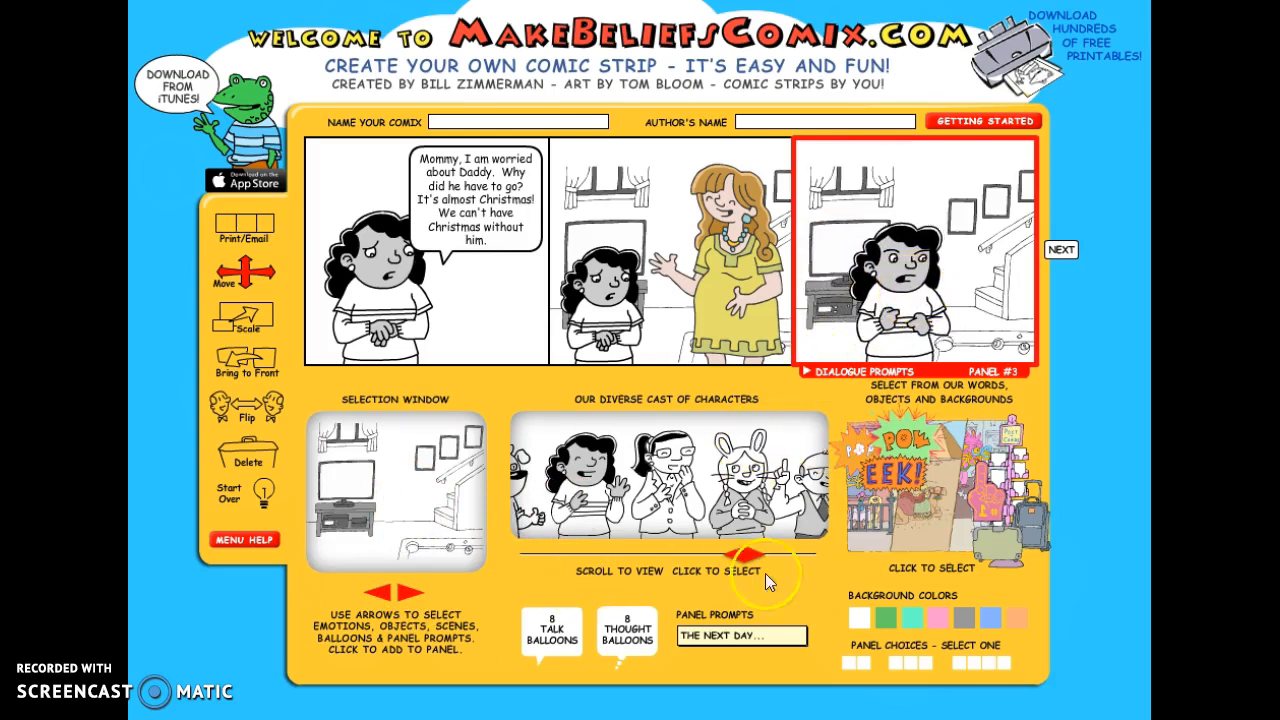
# - Add the green suitcase at the bottom of the third panel and move the girl to the left behind it
pyautogui.click(992, 510)
pyautogui.click(418, 595)
pyautogui.click(412, 596)
pyautogui.click(406, 597)
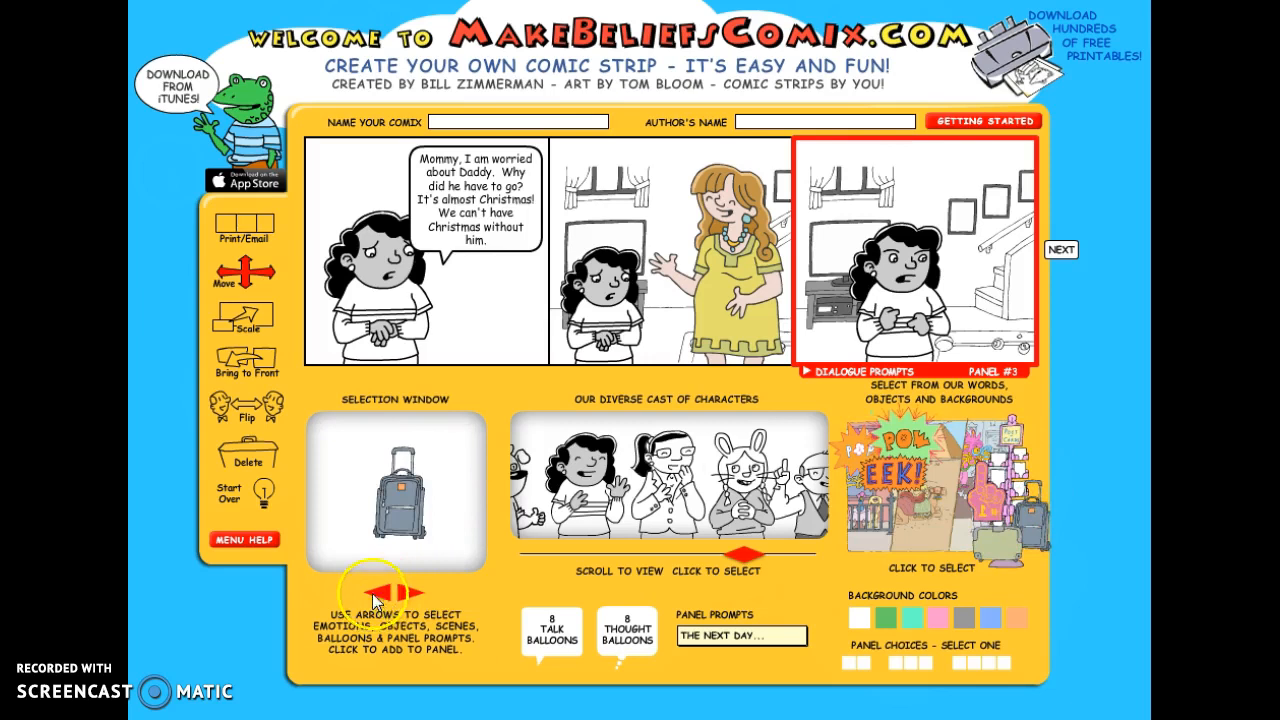
pyautogui.click(377, 595)
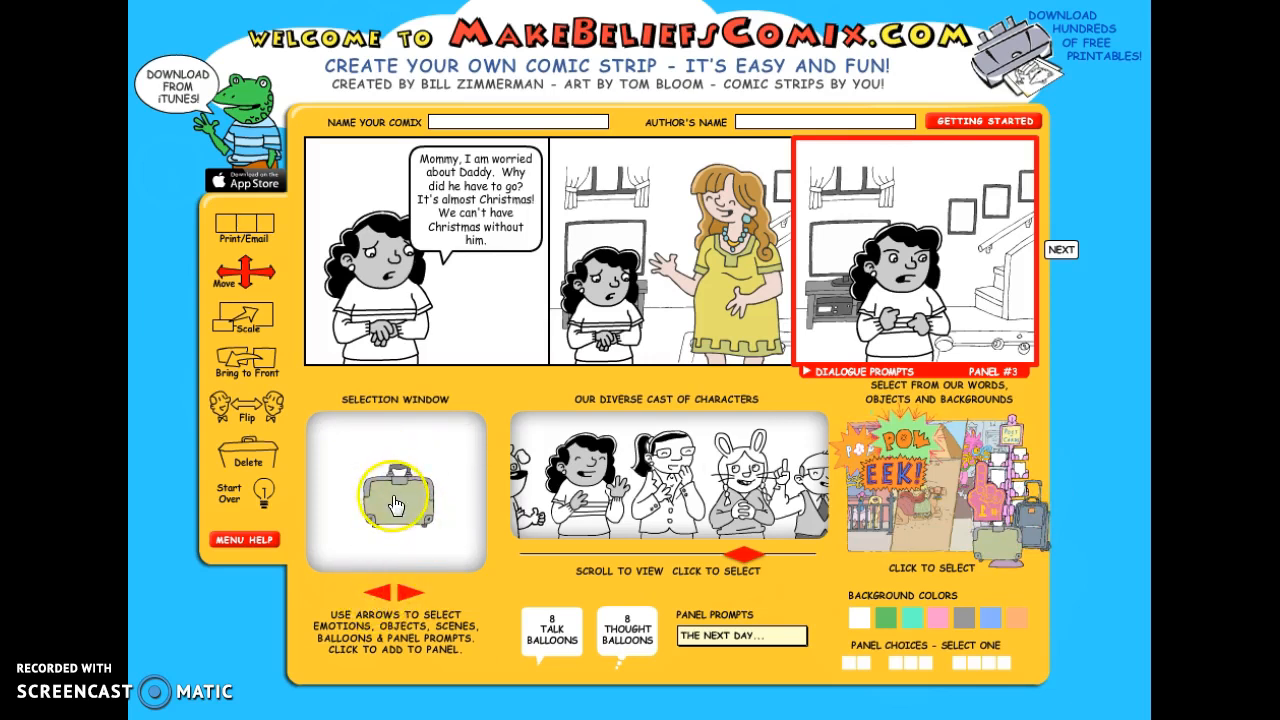
pyautogui.click(395, 505)
pyautogui.moveTo(906, 292); pyautogui.dragTo(867, 296)
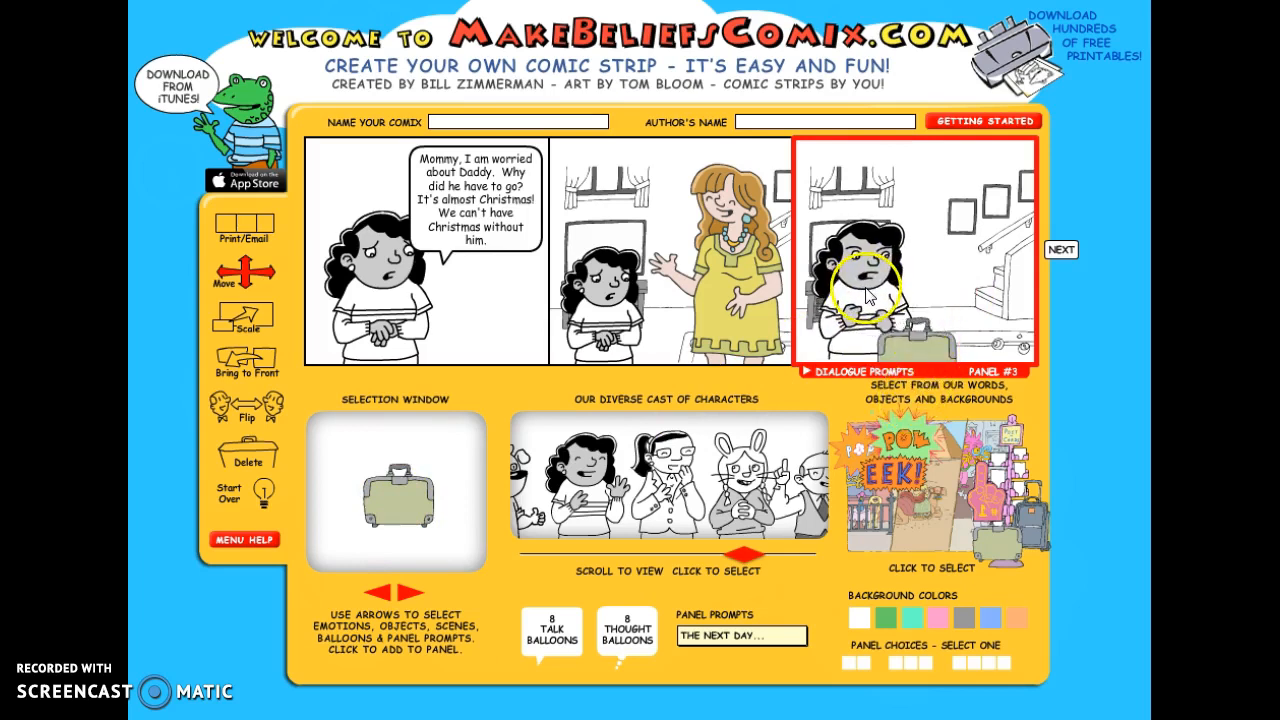
# - Move the suitcase in front of the girl and add the "TO BE CONTINUED..." caption in the third panel's upper-left corner
pyautogui.moveTo(914, 340); pyautogui.dragTo(885, 345)
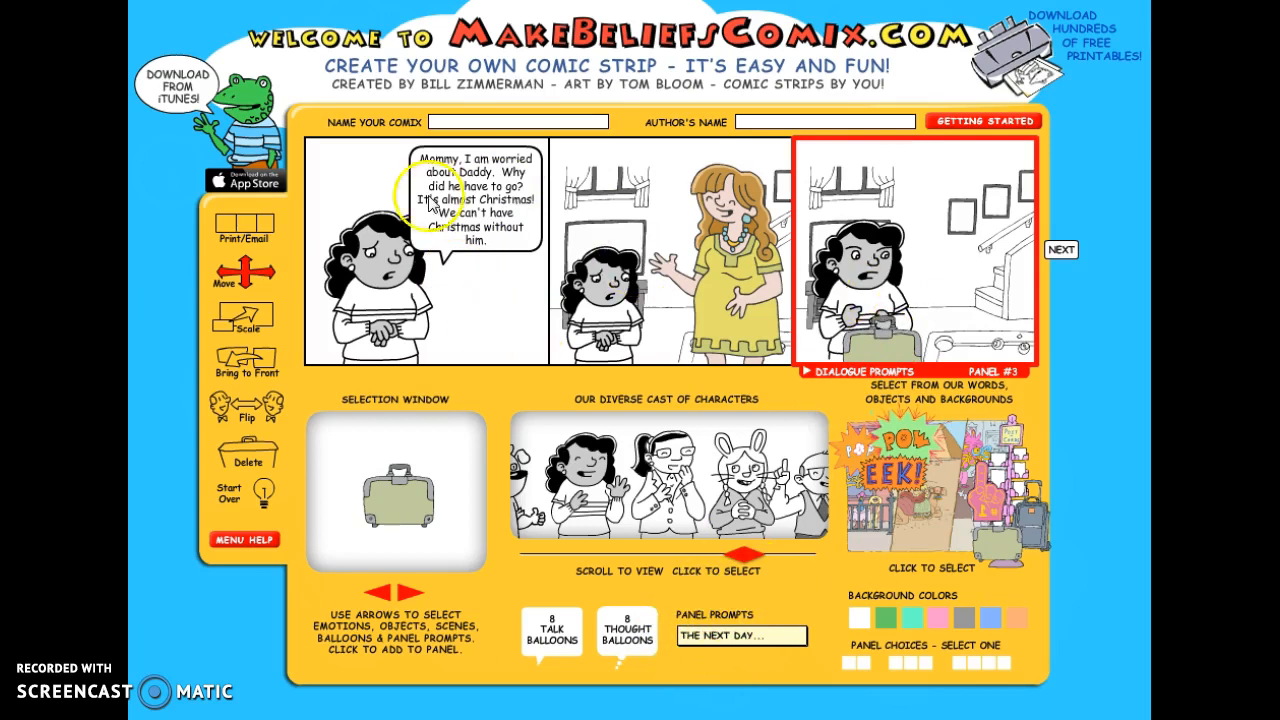
pyautogui.click(705, 635)
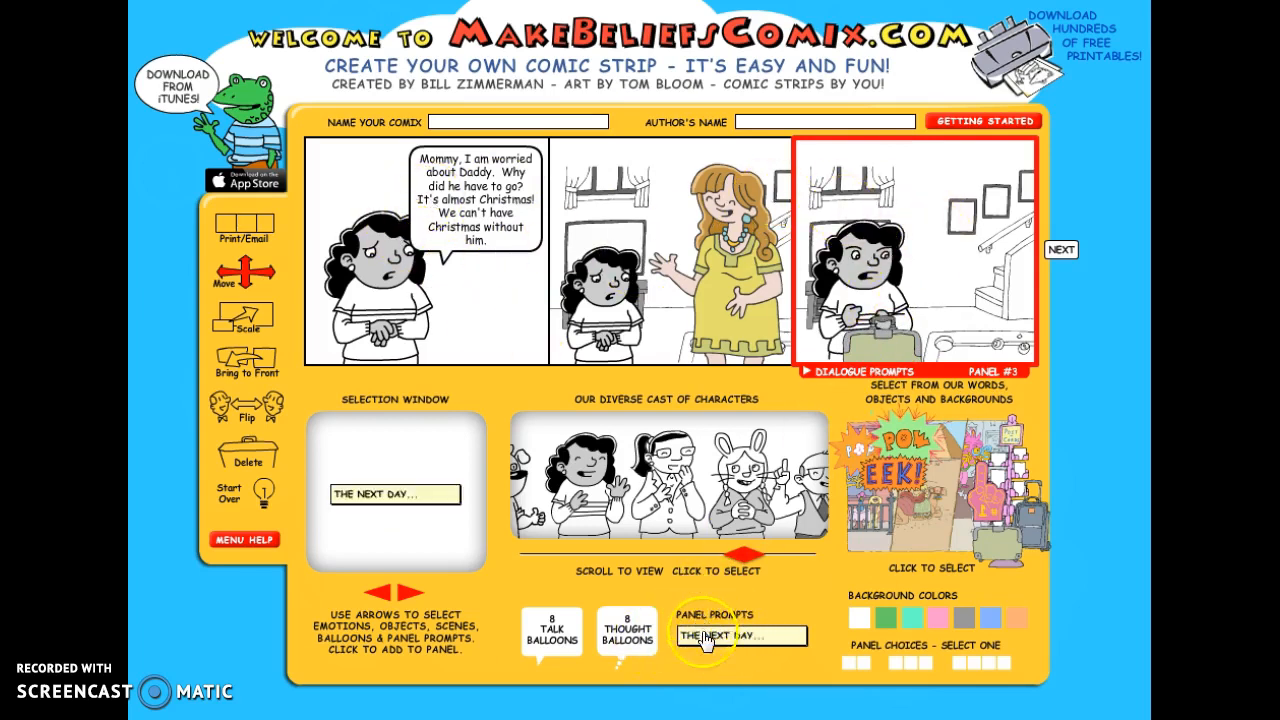
pyautogui.click(413, 598)
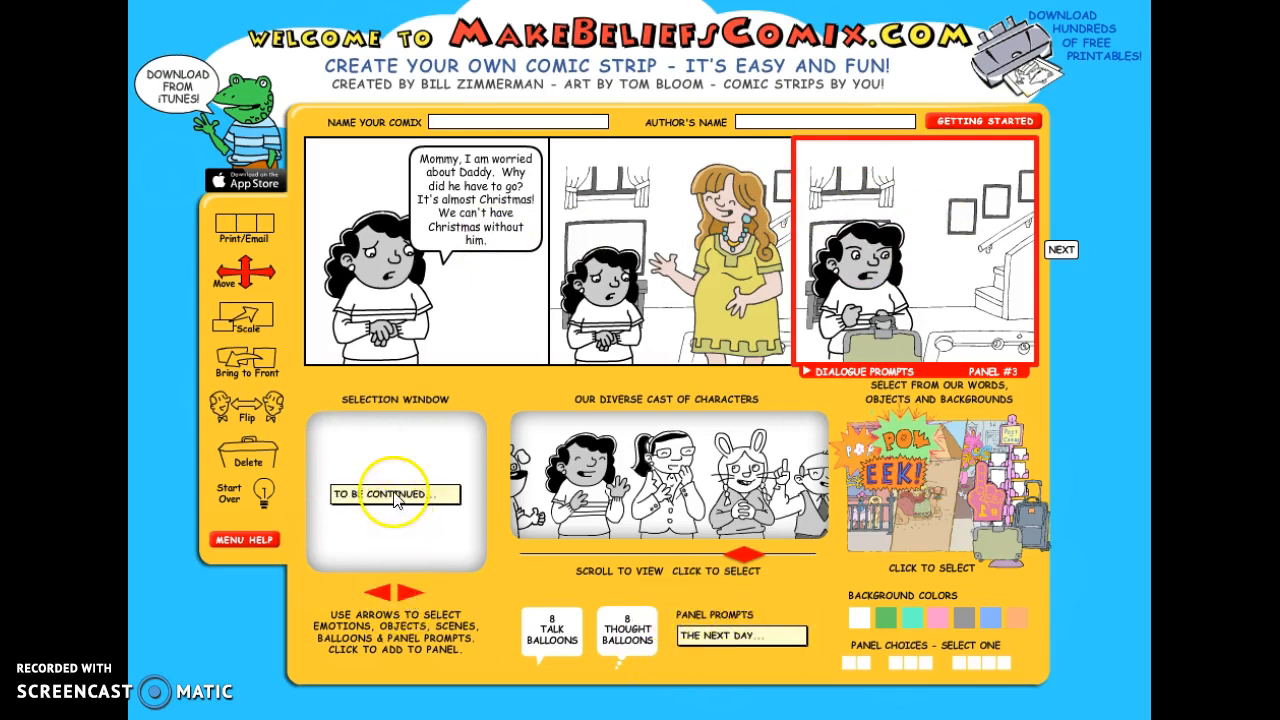
pyautogui.click(412, 494)
pyautogui.moveTo(862, 148); pyautogui.dragTo(874, 166)
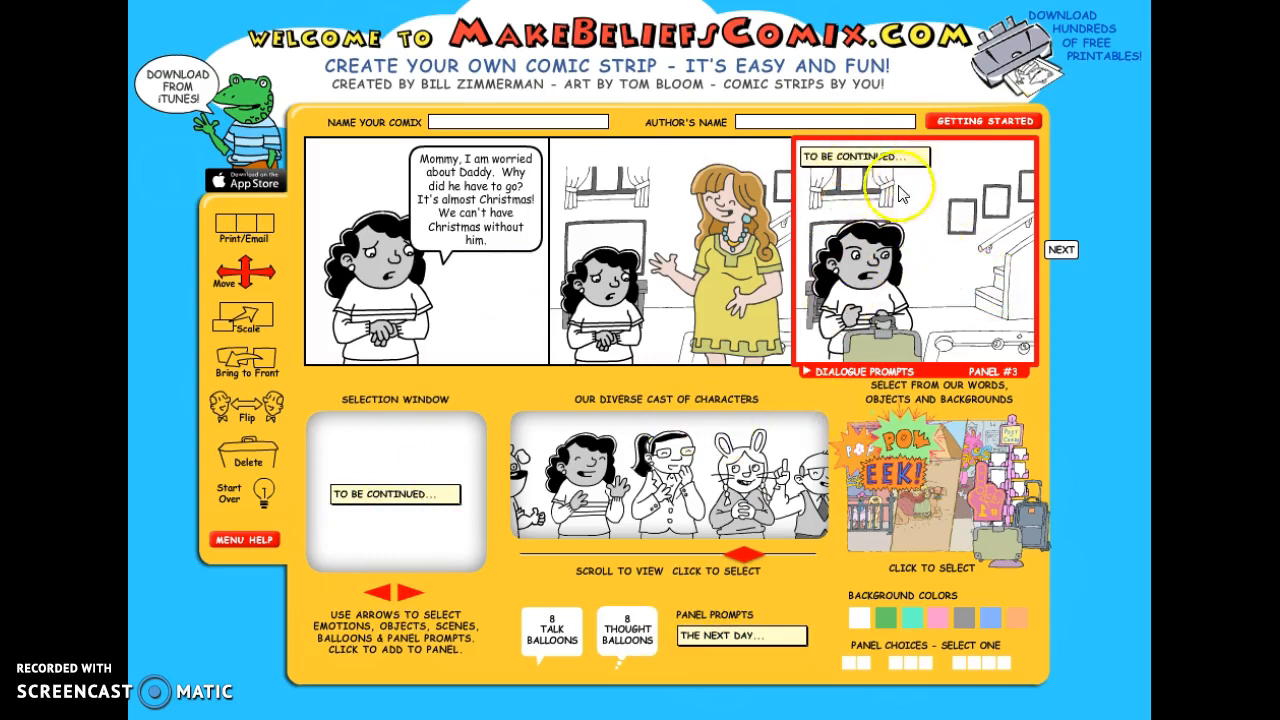
pyautogui.click(411, 596)
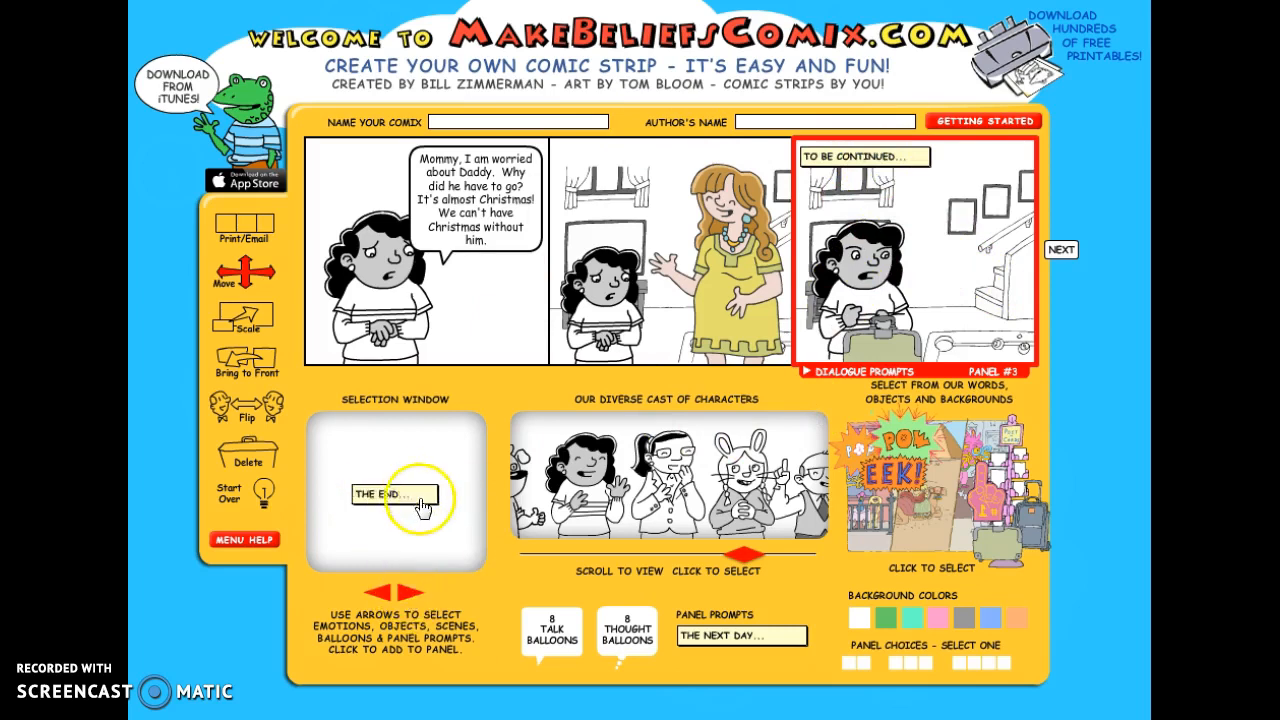
pyautogui.click(410, 596)
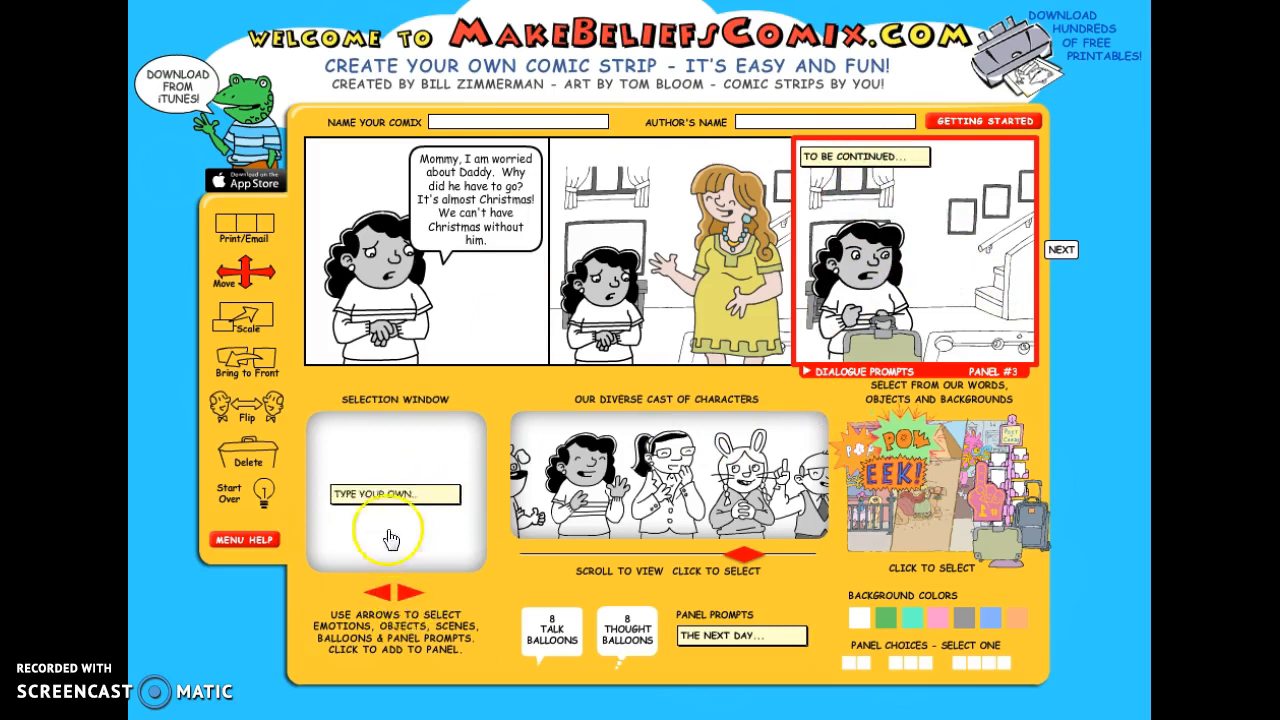
# - Add a talk balloon to the third panel and place it to the right of the girl, below the caption
pyautogui.click(553, 632)
pyautogui.click(390, 486)
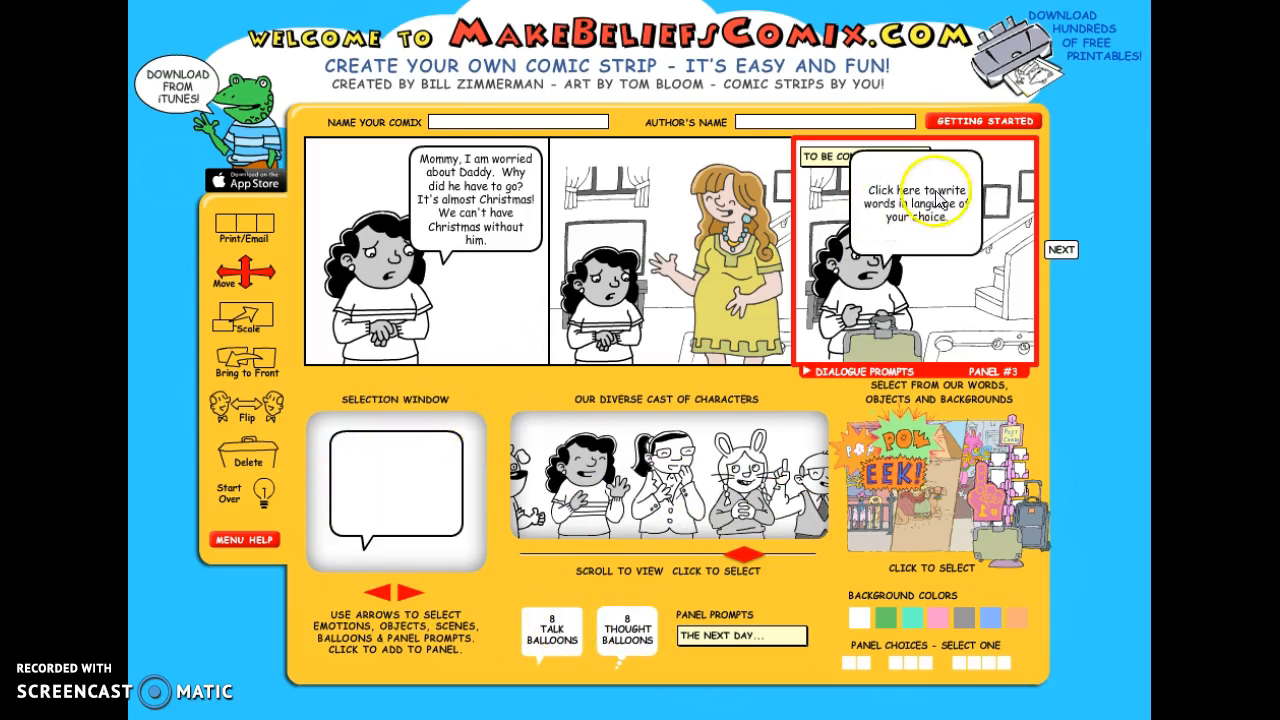
pyautogui.moveTo(955, 243); pyautogui.dragTo(975, 241)
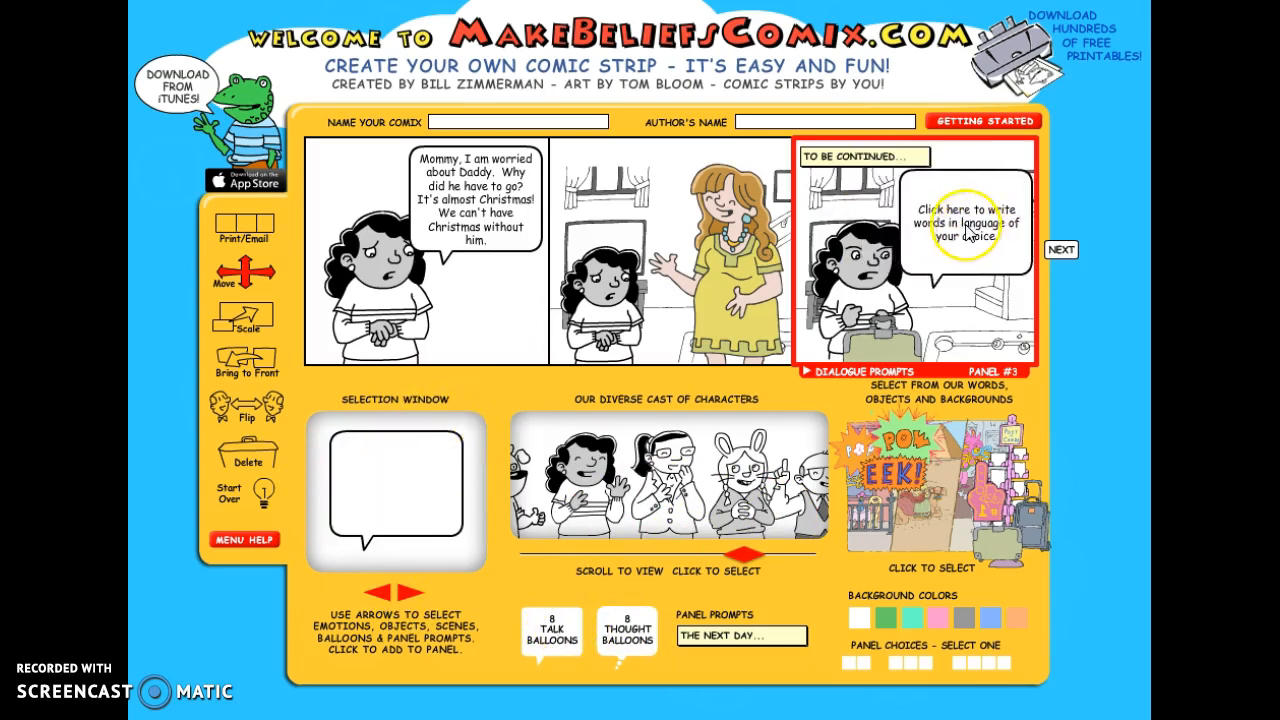
# - Write "Well, I am not going to just stand around. I am going to get him!" in the third panel's talk balloon
pyautogui.click(968, 233)
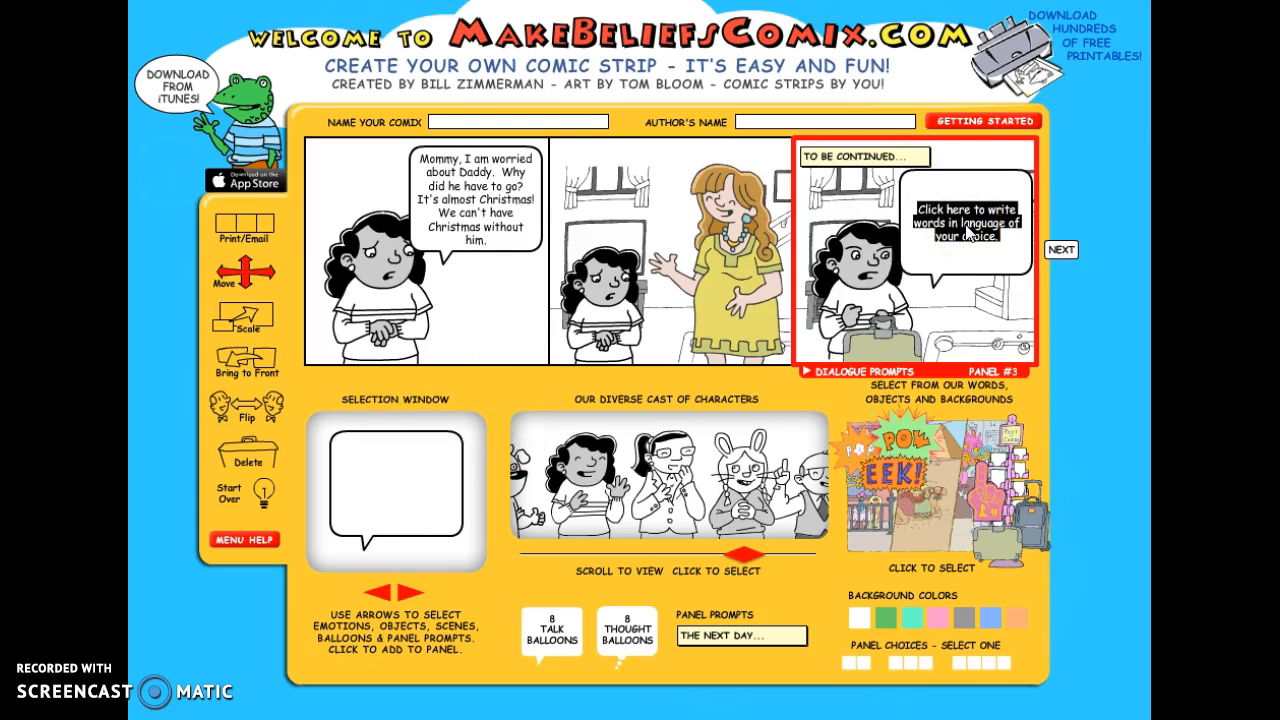
pyautogui.write('Well,')
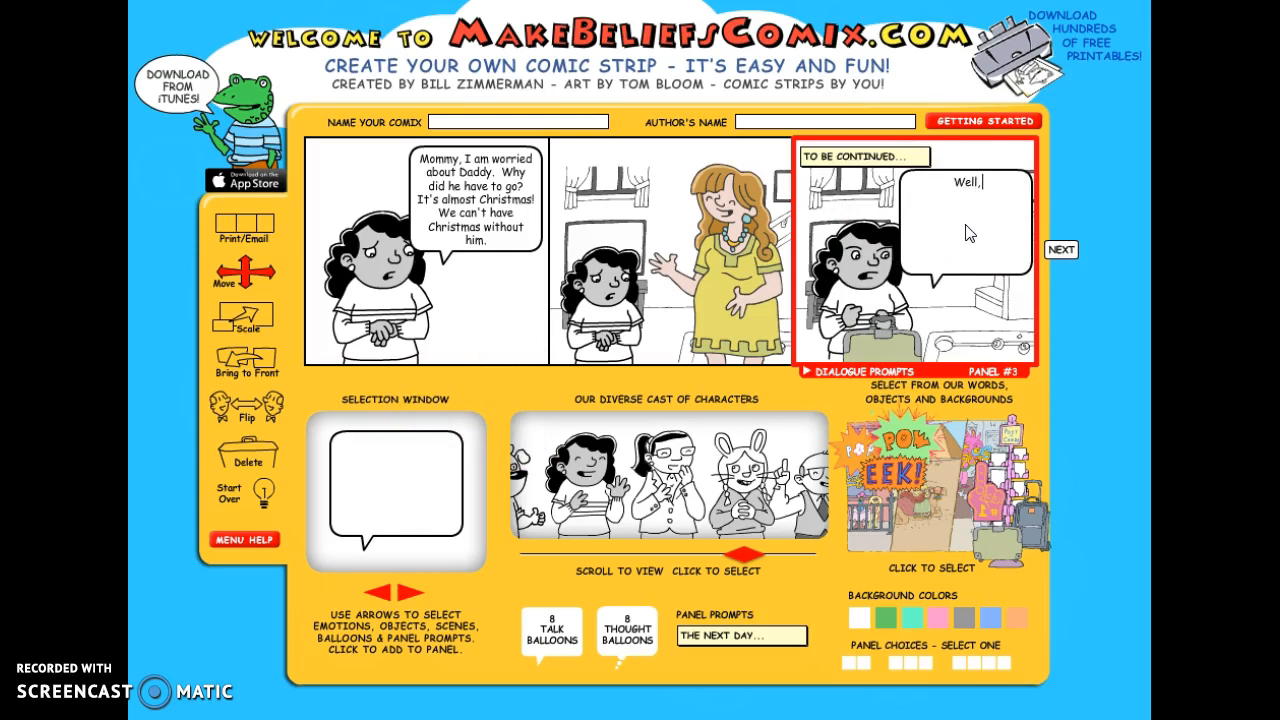
pyautogui.write(' I am not going to just stand aroudn')
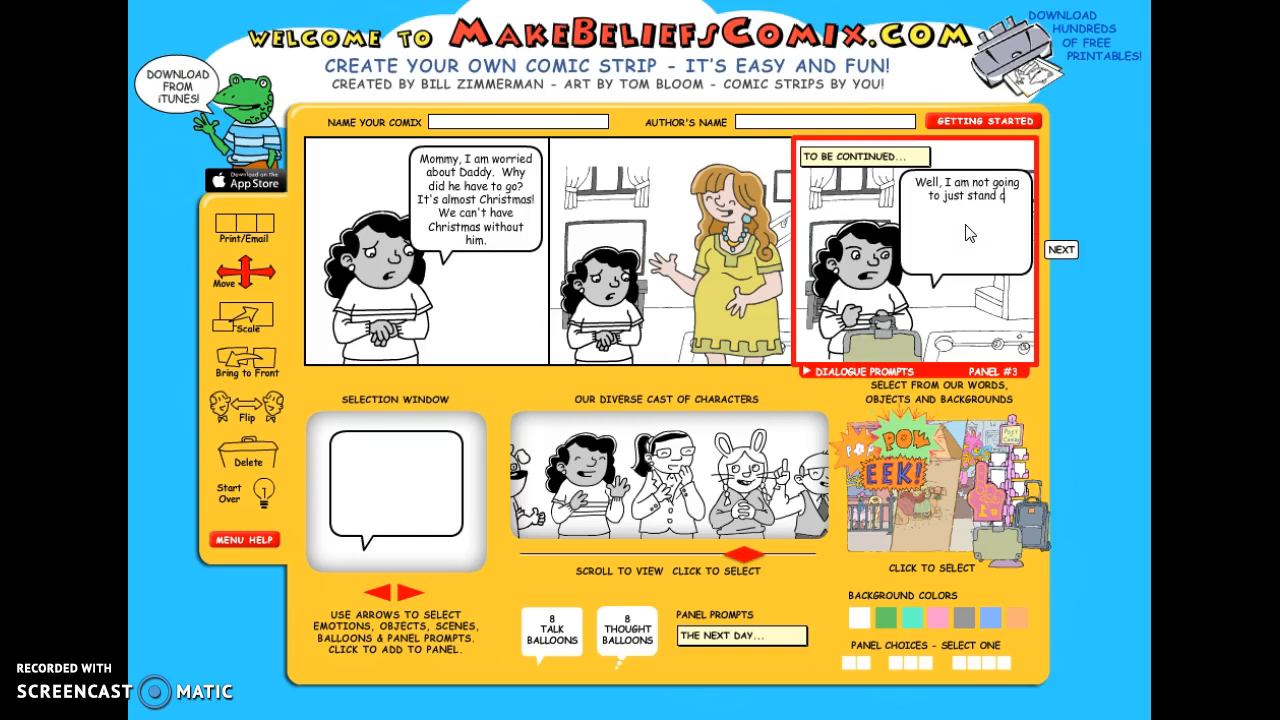
pyautogui.press('BackSpace')
pyautogui.press('BackSpace')
pyautogui.write('nd. I am going to')
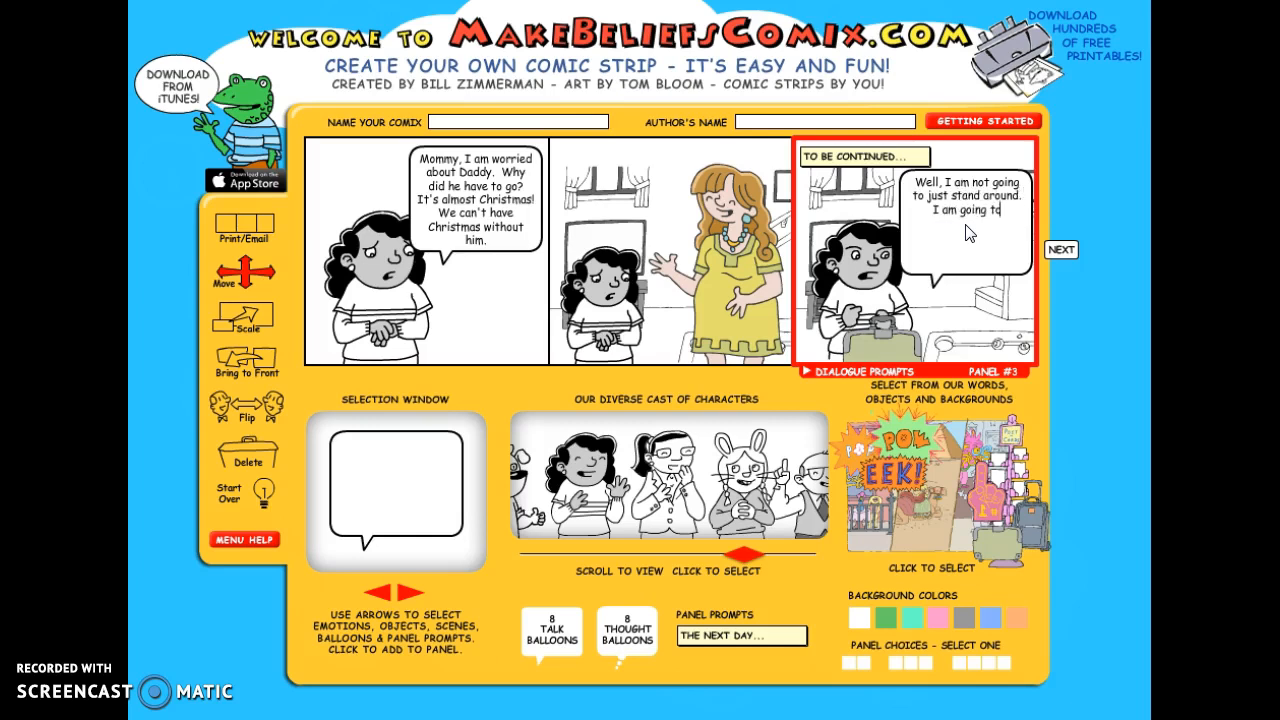
pyautogui.write(" get him! I'll just leave a note ffor mom to le")
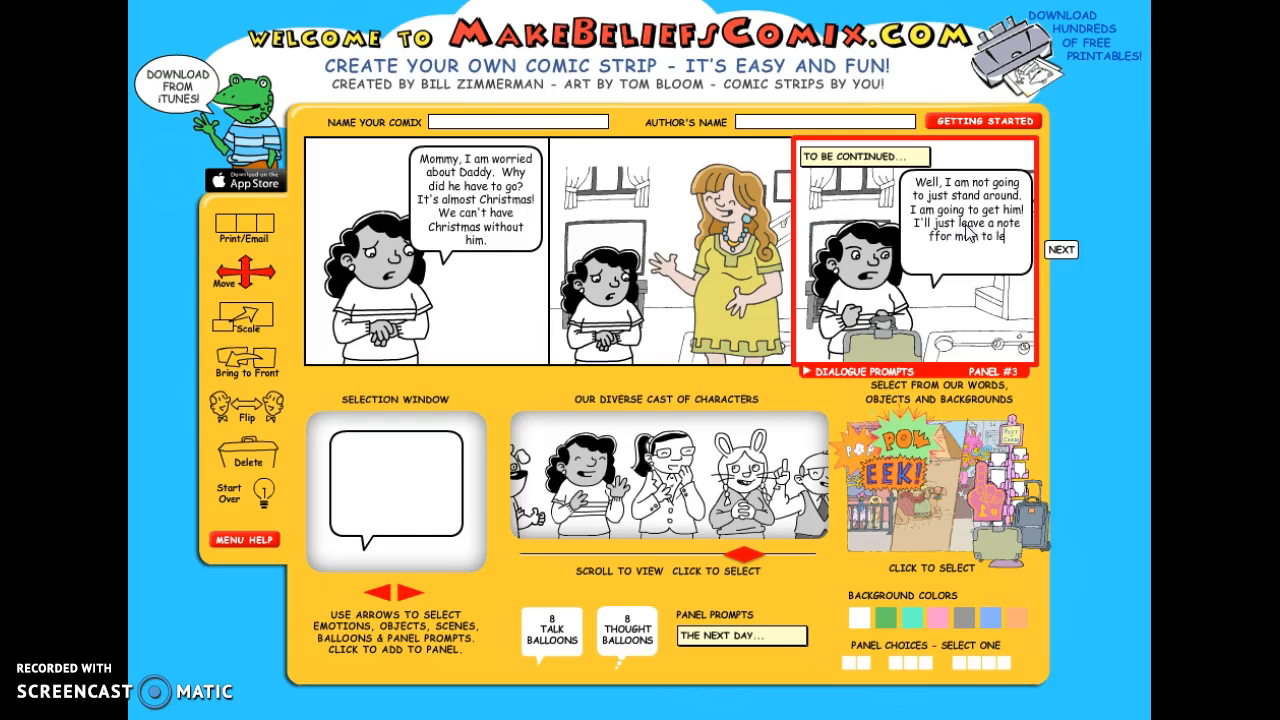
pyautogui.write('t her know')
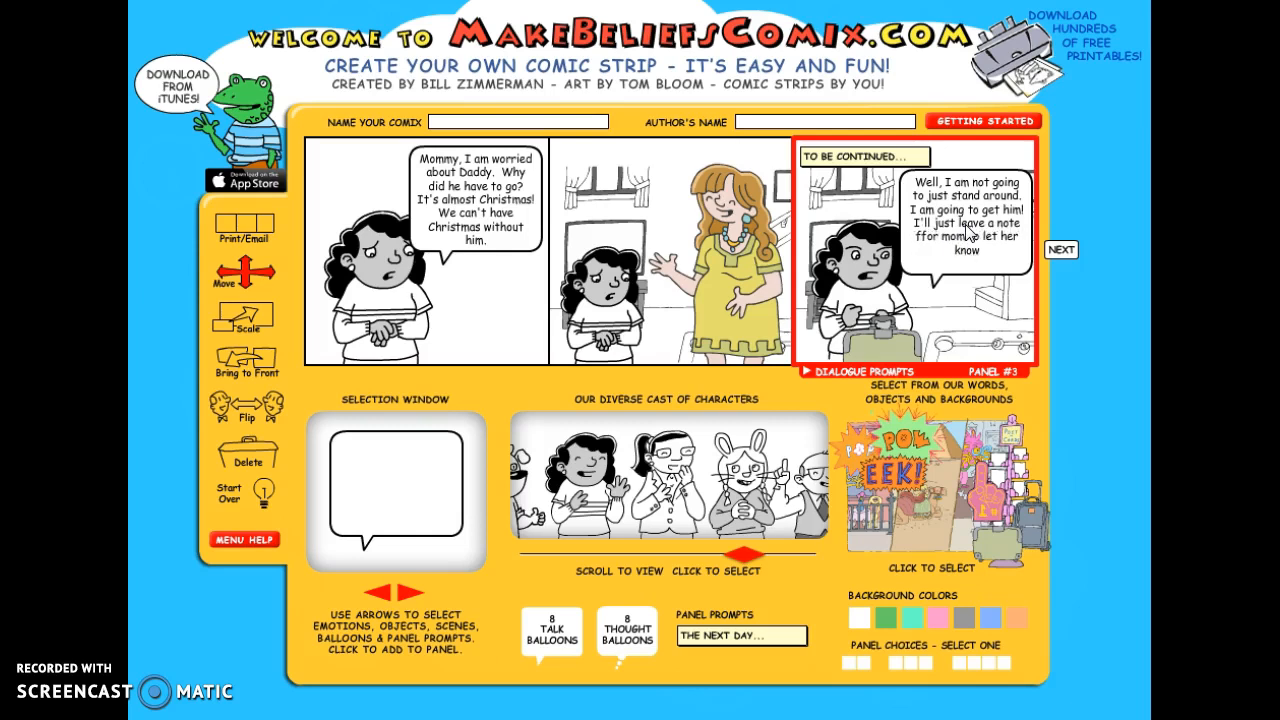
pyautogui.write(' where I am.')
# - Finish editing the comic strip, proceed to its review page and print it
pyautogui.click(1076, 250)
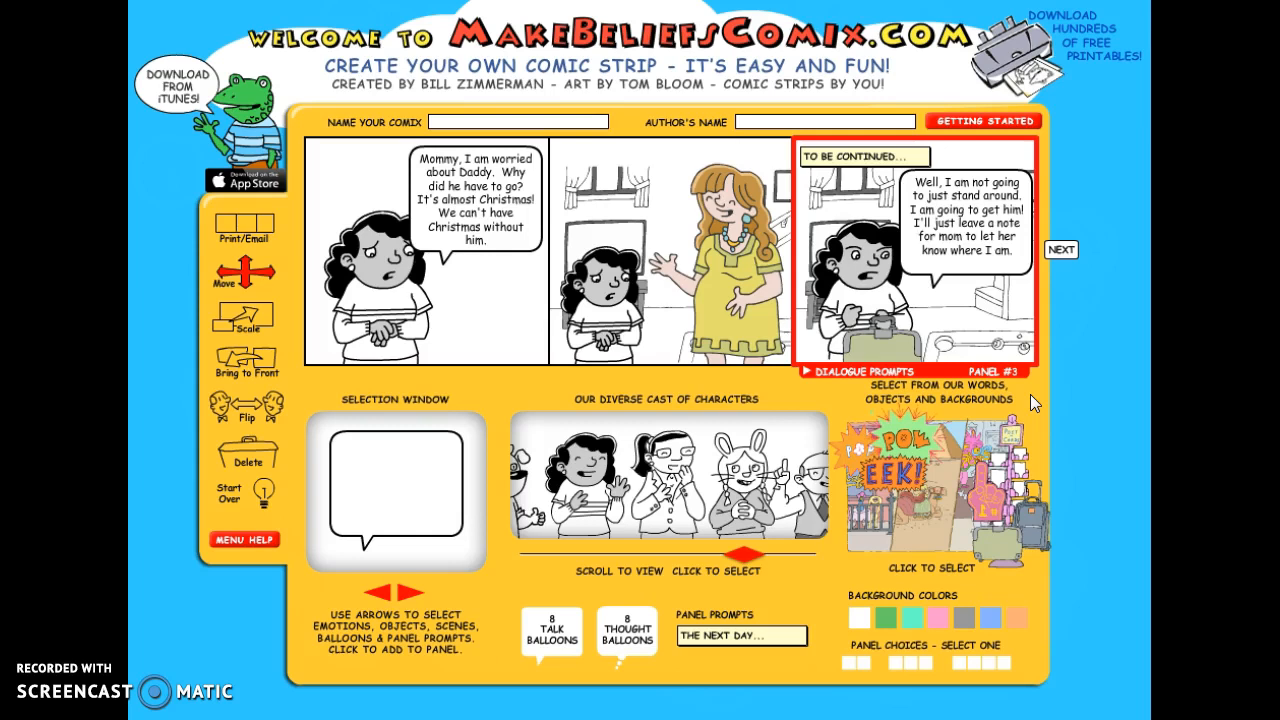
pyautogui.click(470, 367)
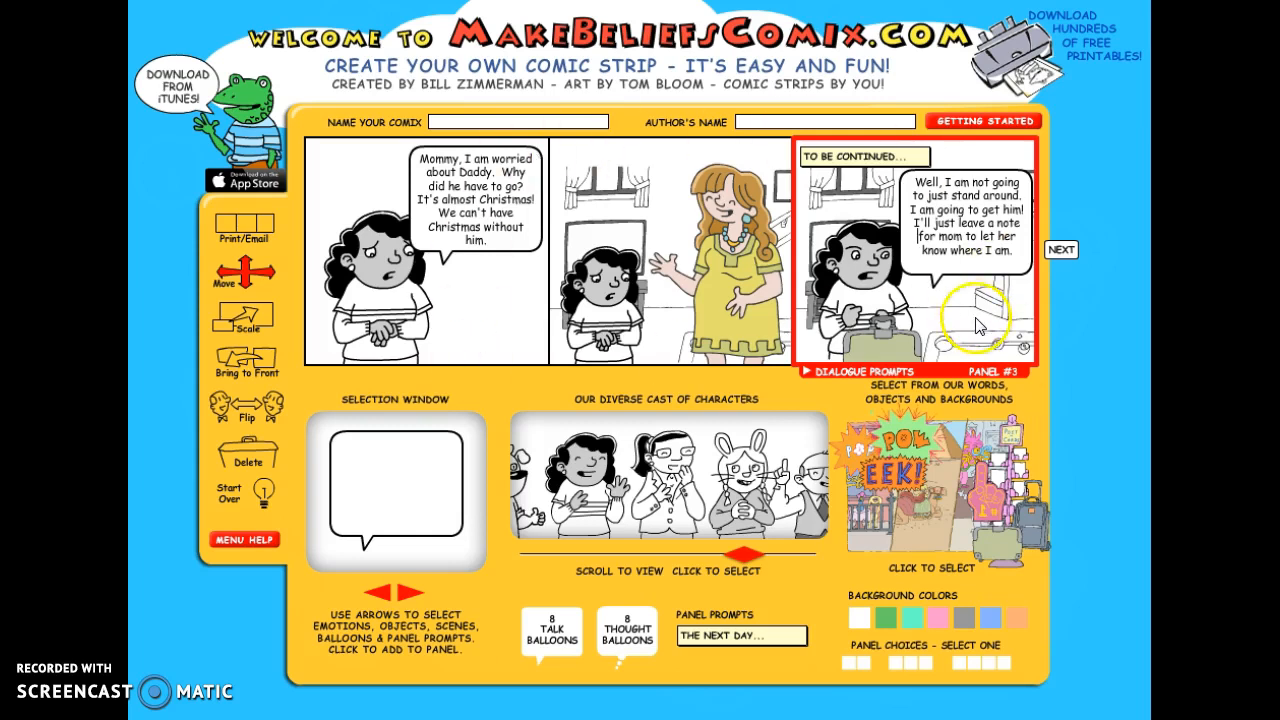
pyautogui.click(1062, 251)
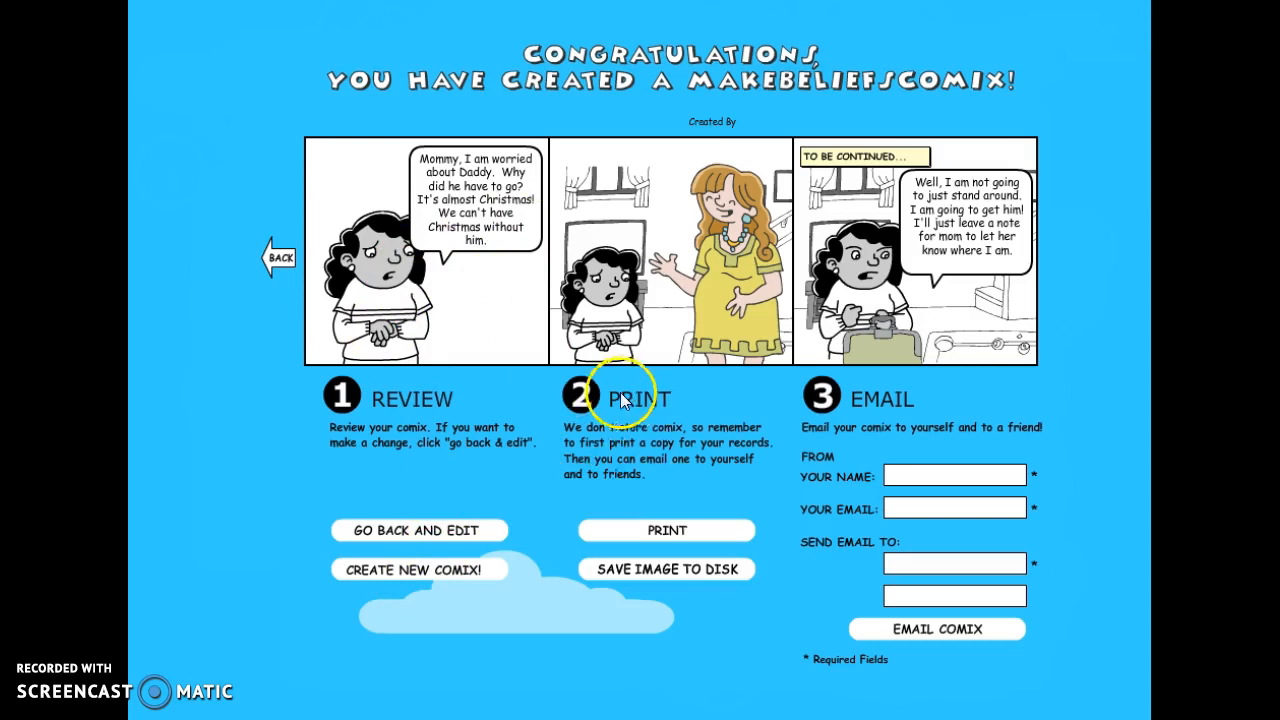
pyautogui.click(660, 535)
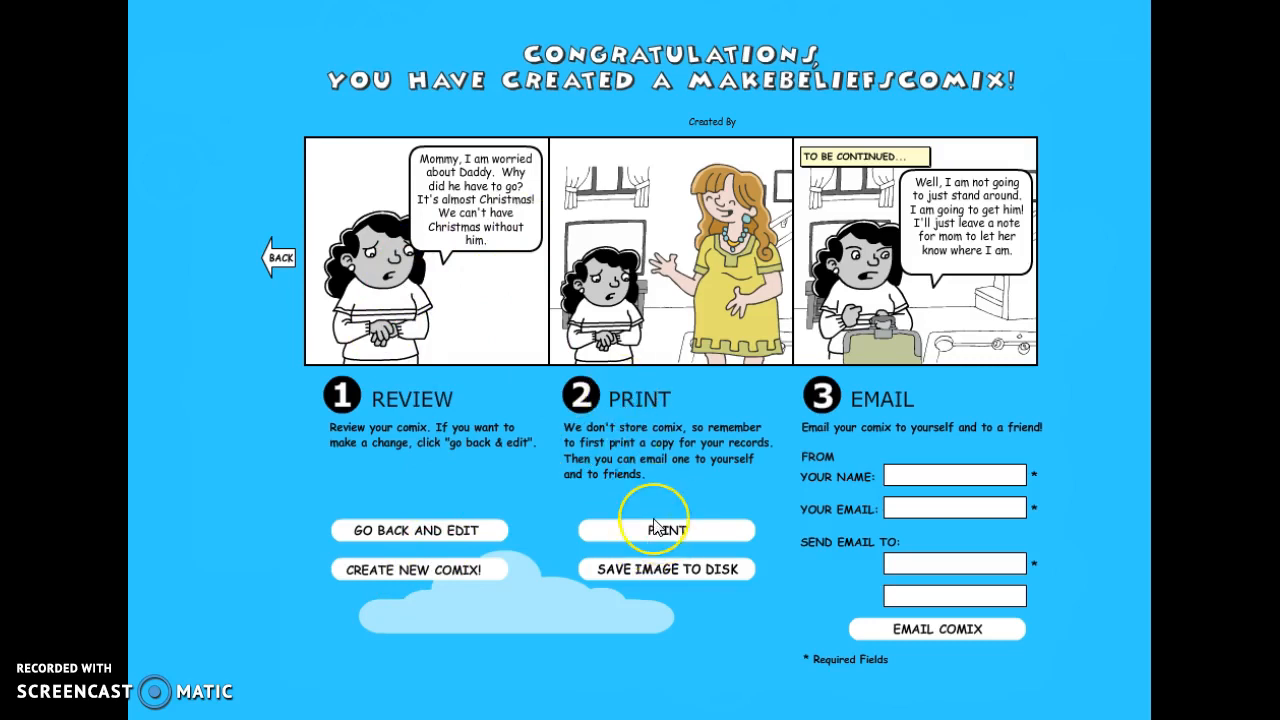